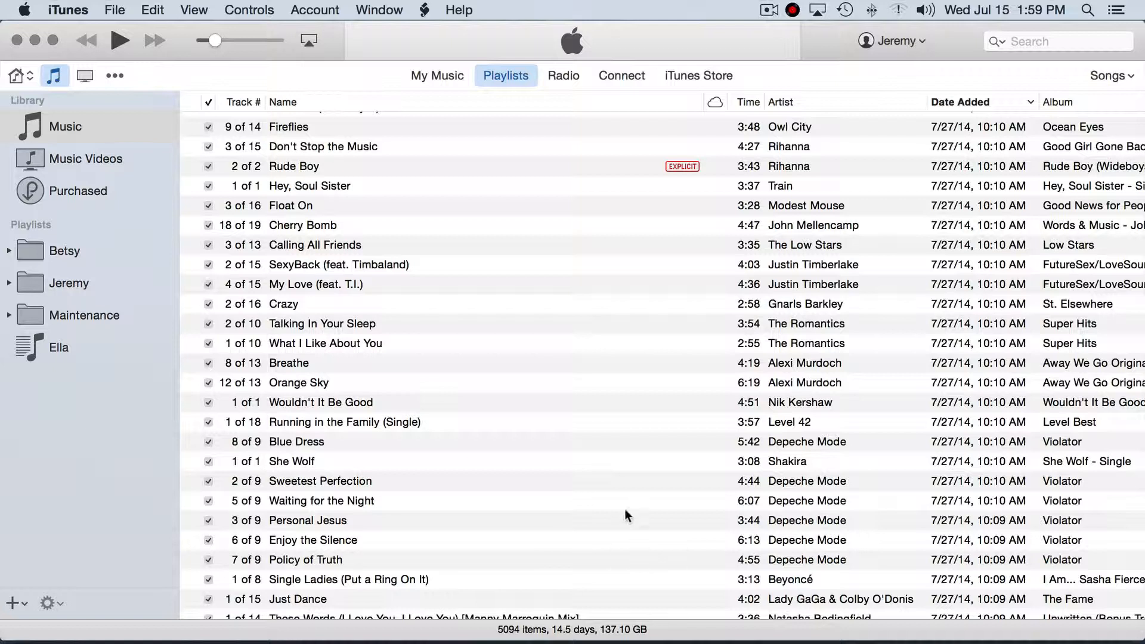
Show the Dapper window, check its library summary and playlists to sync, and close it.
left_click(801, 16)
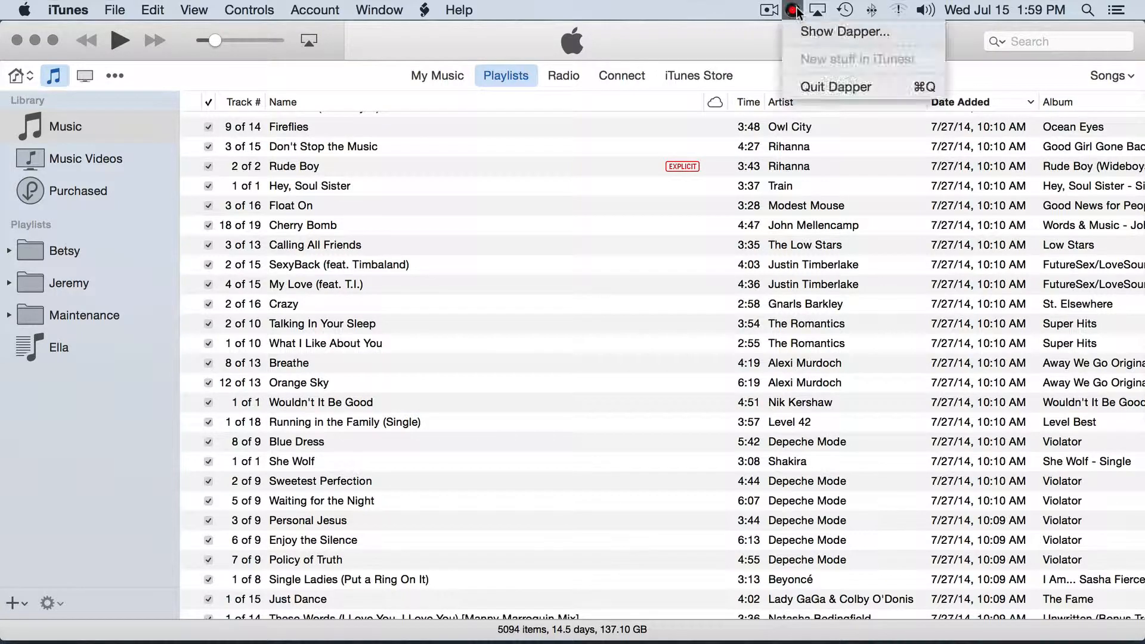
left_click(807, 31)
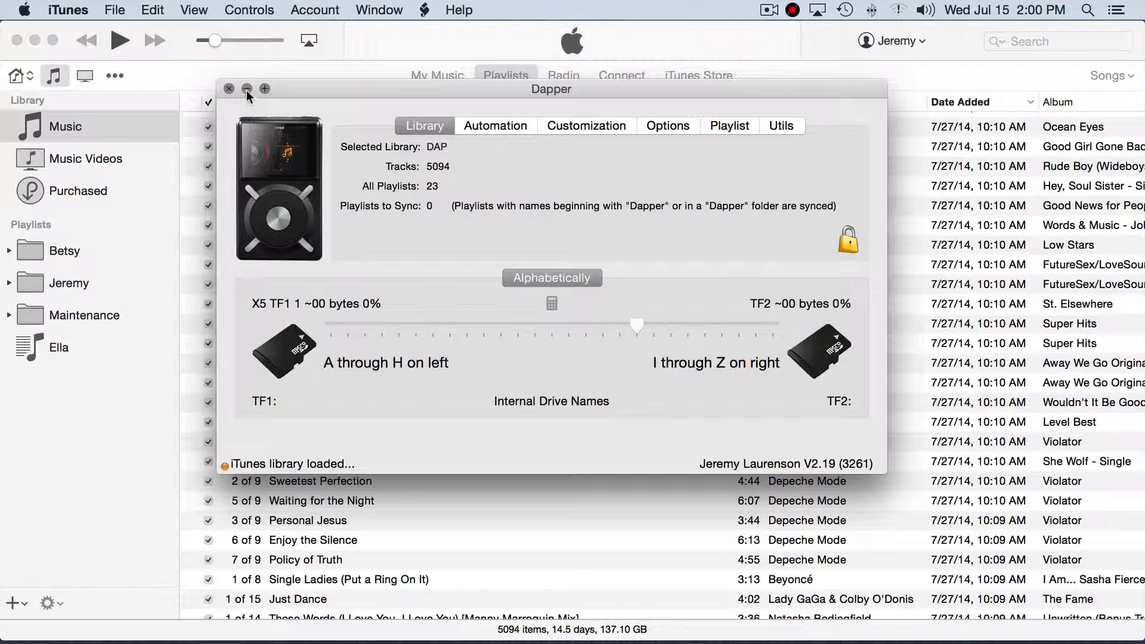
left_click(229, 89)
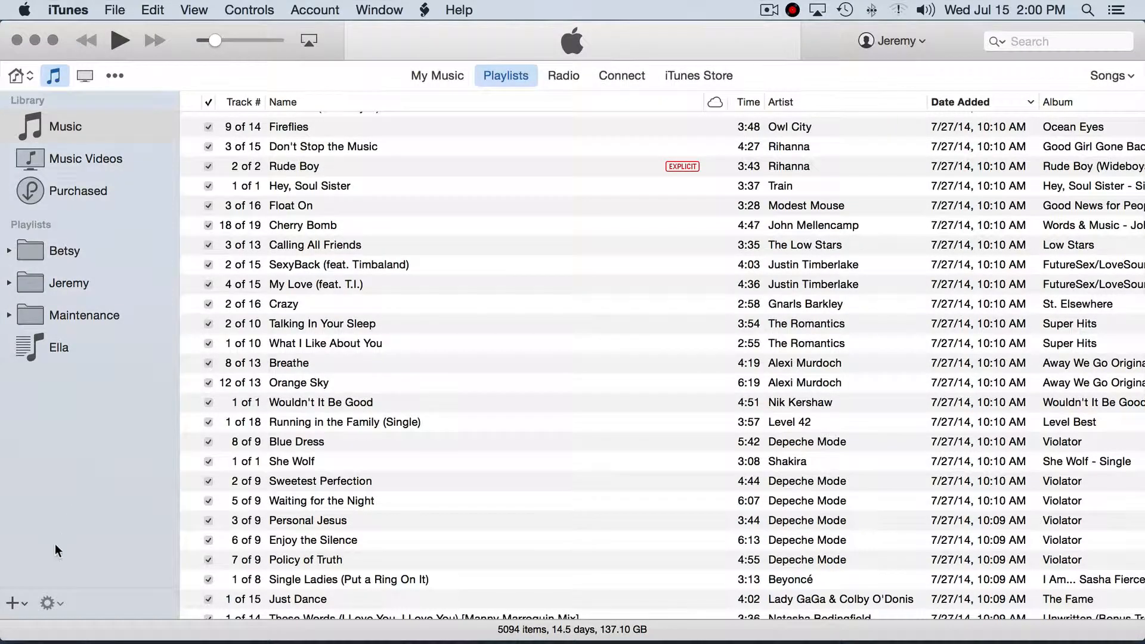
Create a new playlist named "Dapper Test 1" in iTunes.
left_click(12, 604)
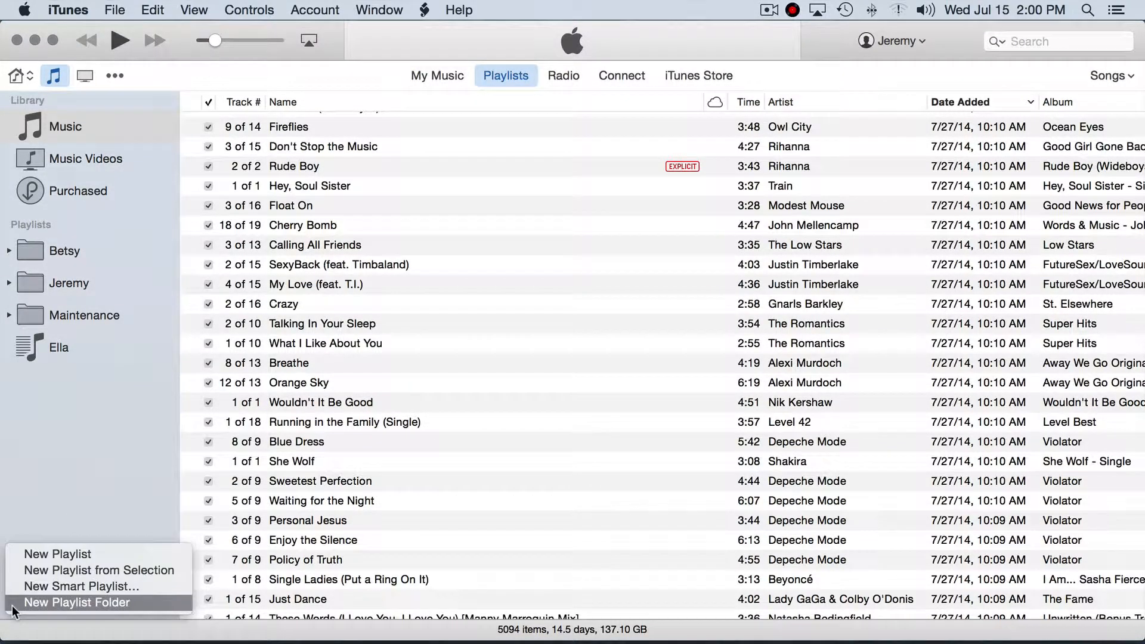
left_click(45, 557)
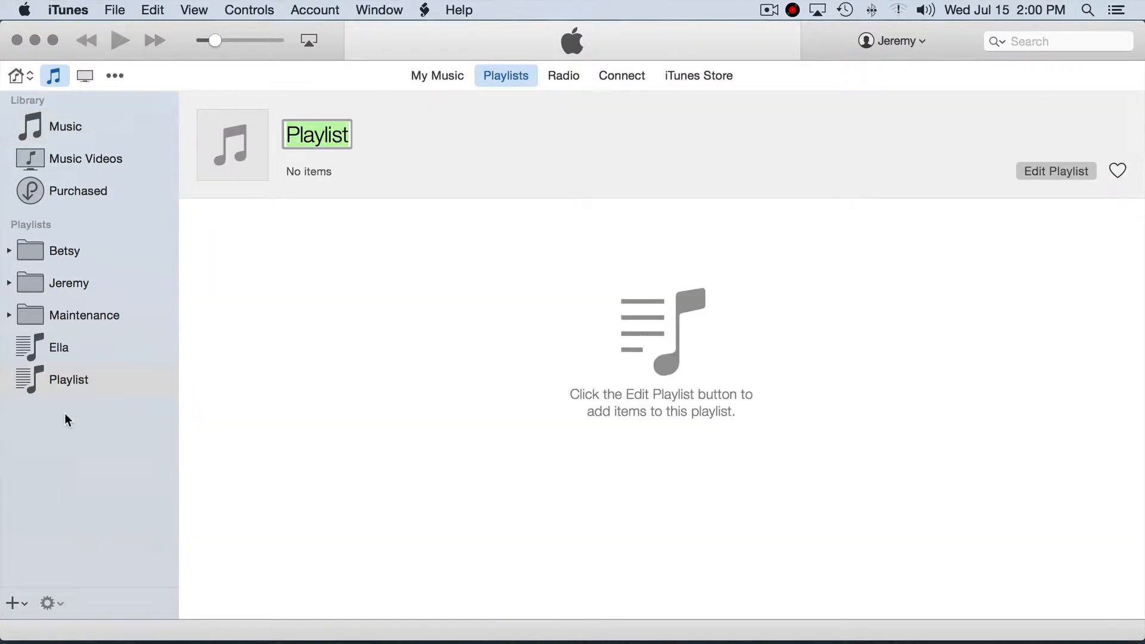
type("Dapper")
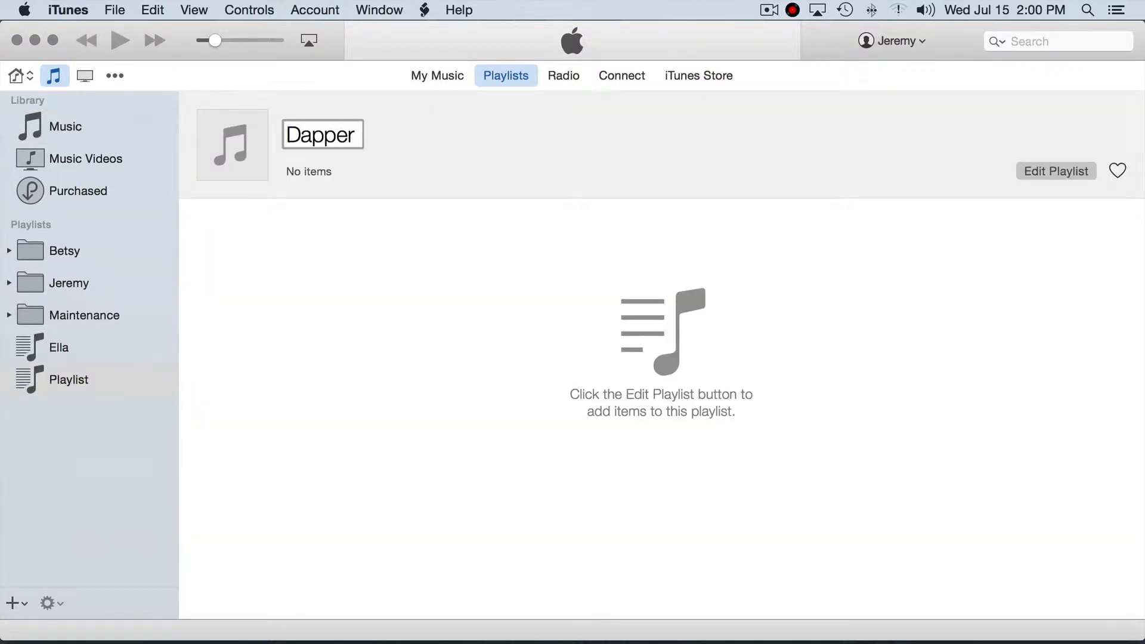
type(" Test 1")
key("Return")
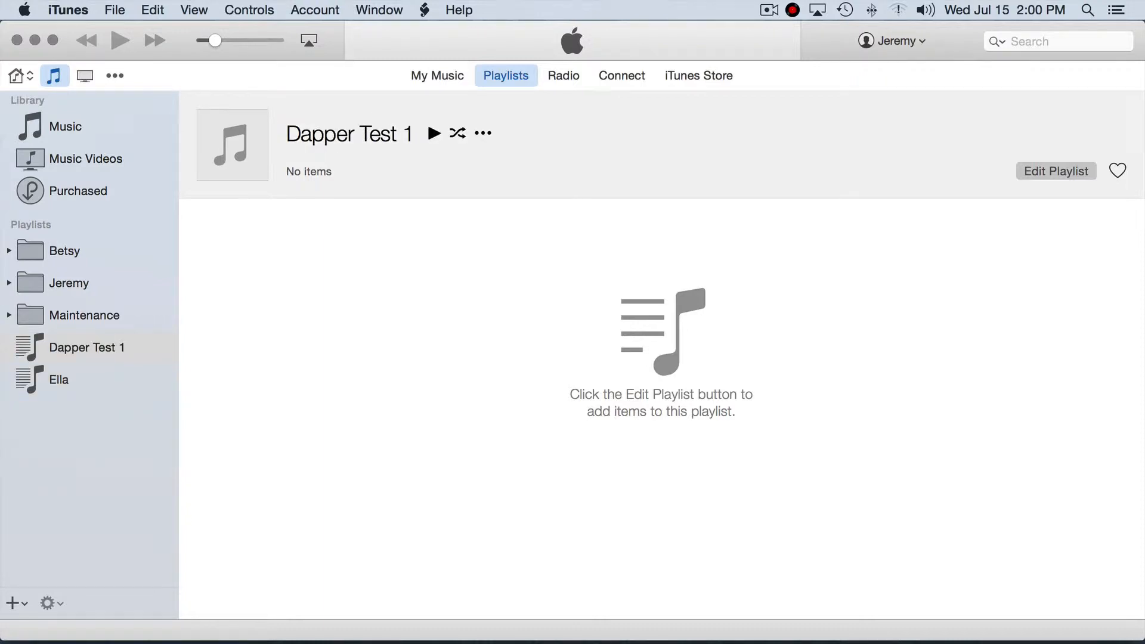
Add the songs from "Hey, Soul Sister" through "Running in the Family (Single)" to the Dapper Test 1 playlist and review its contents.
left_click(66, 124)
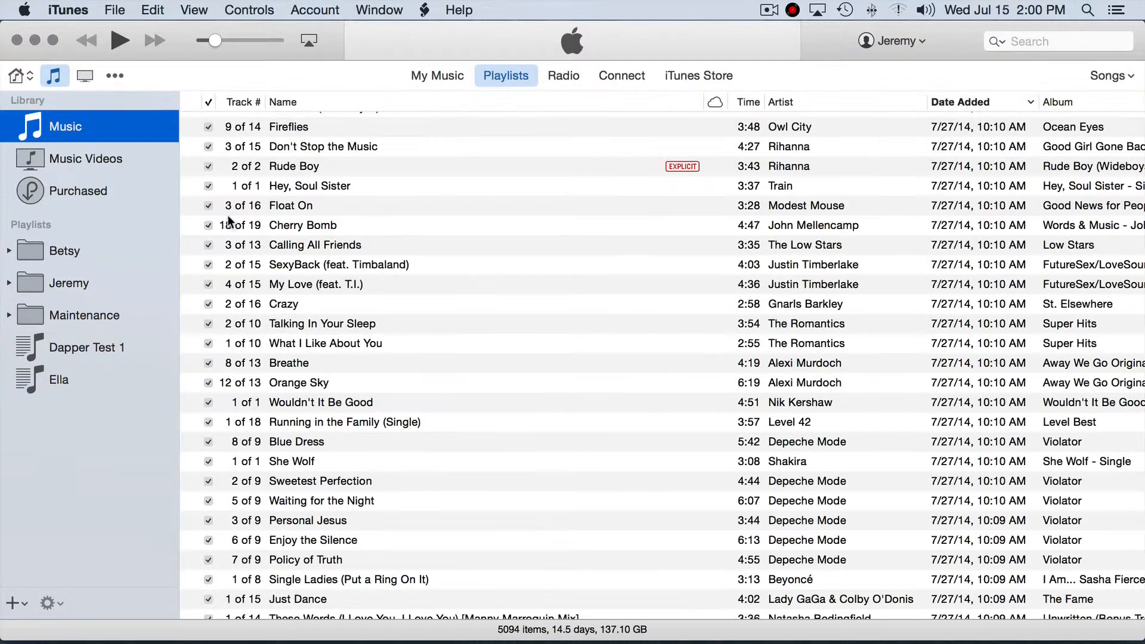
left_click(290, 244)
right_click(305, 413)
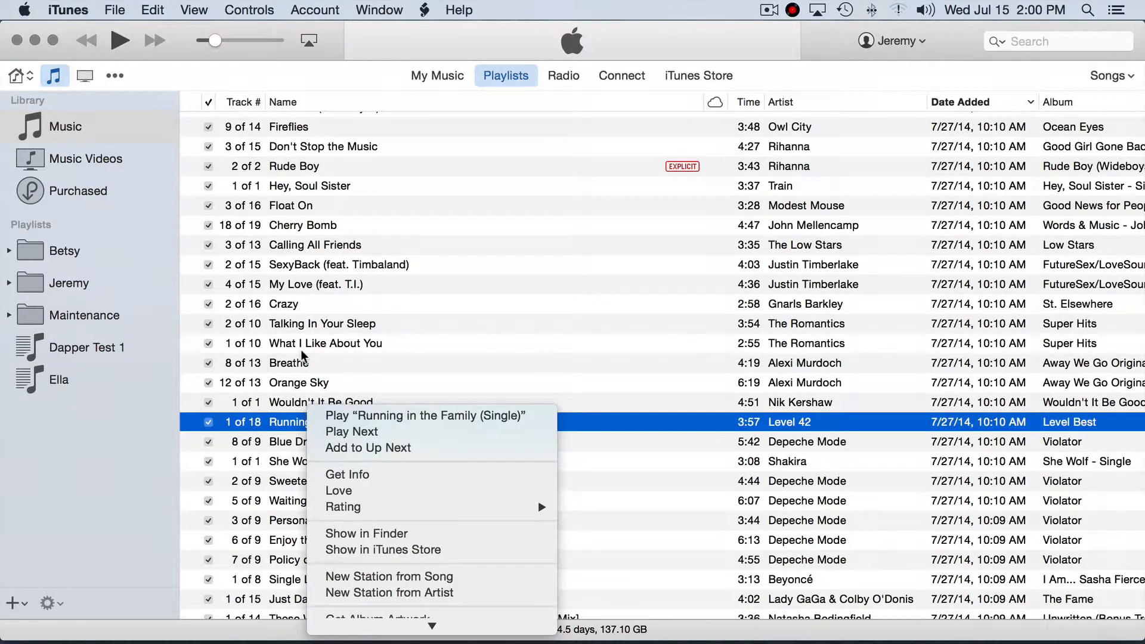
left_click(330, 182)
left_click(325, 186, "shift")
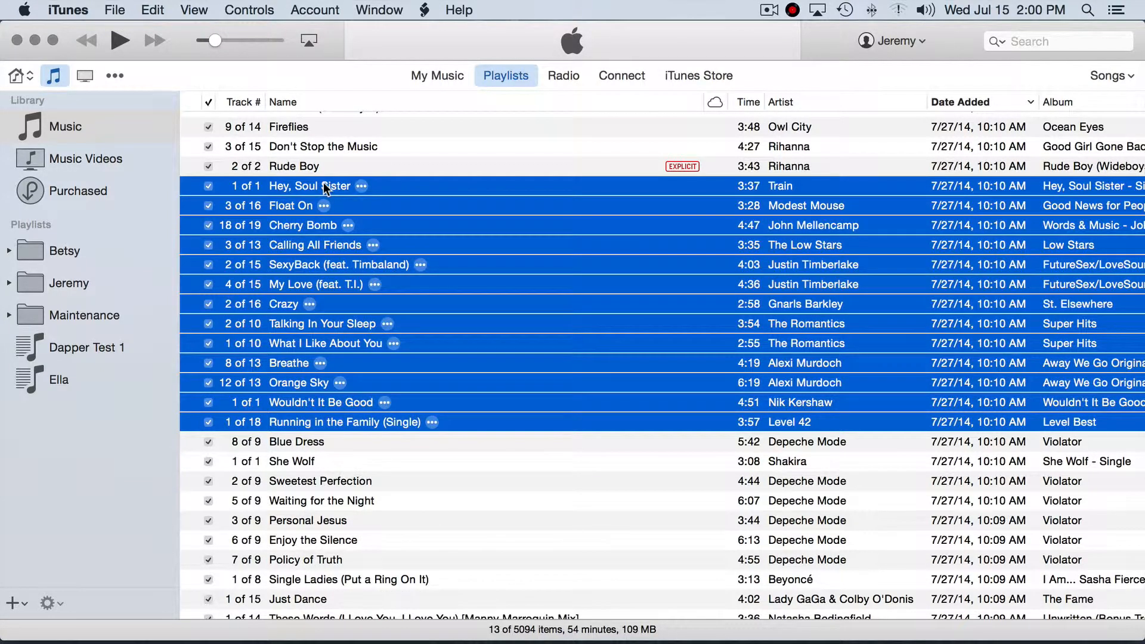
left_click_drag(136, 298, 84, 356)
left_click(85, 351)
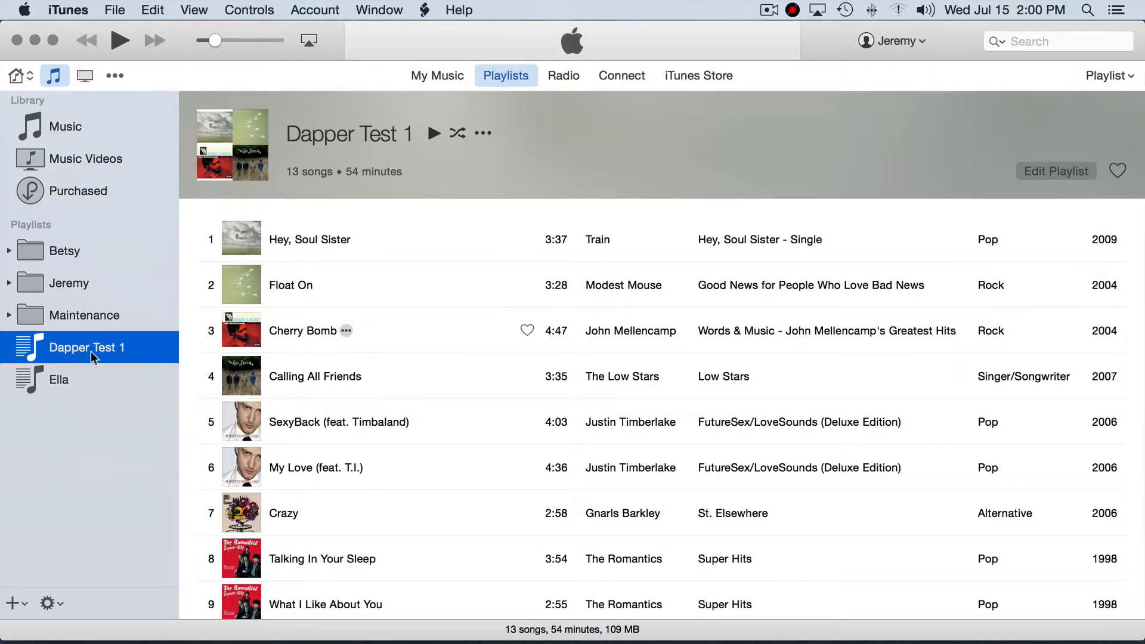
scroll(260, 360, "down", 5)
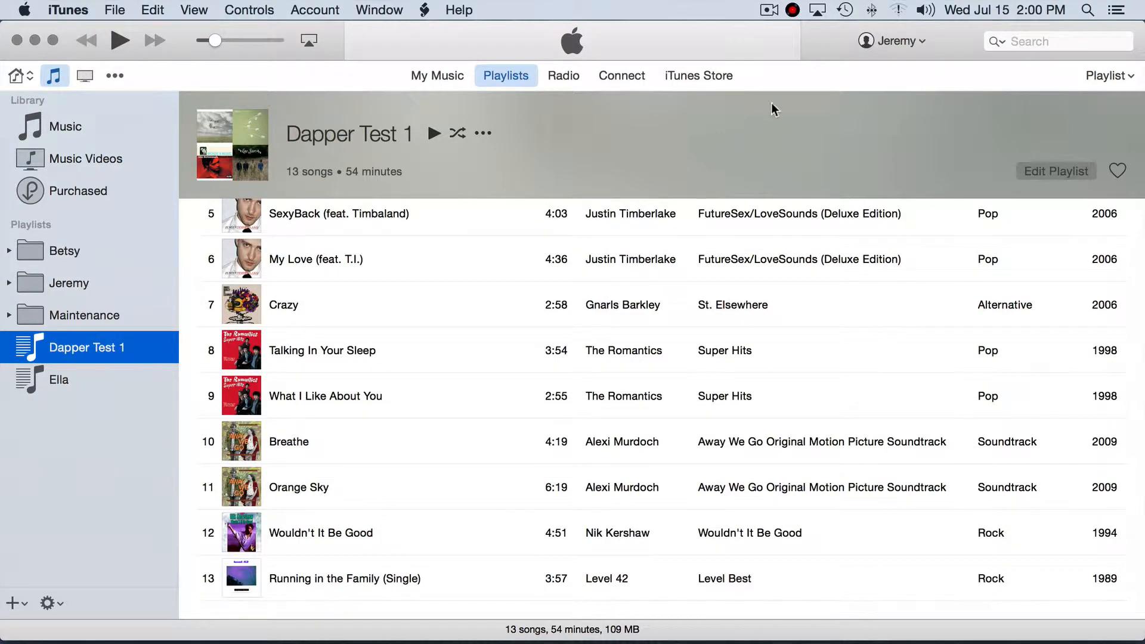
Show the Dapper window to check the number of playlists to sync, and return to iTunes.
left_click(791, 10)
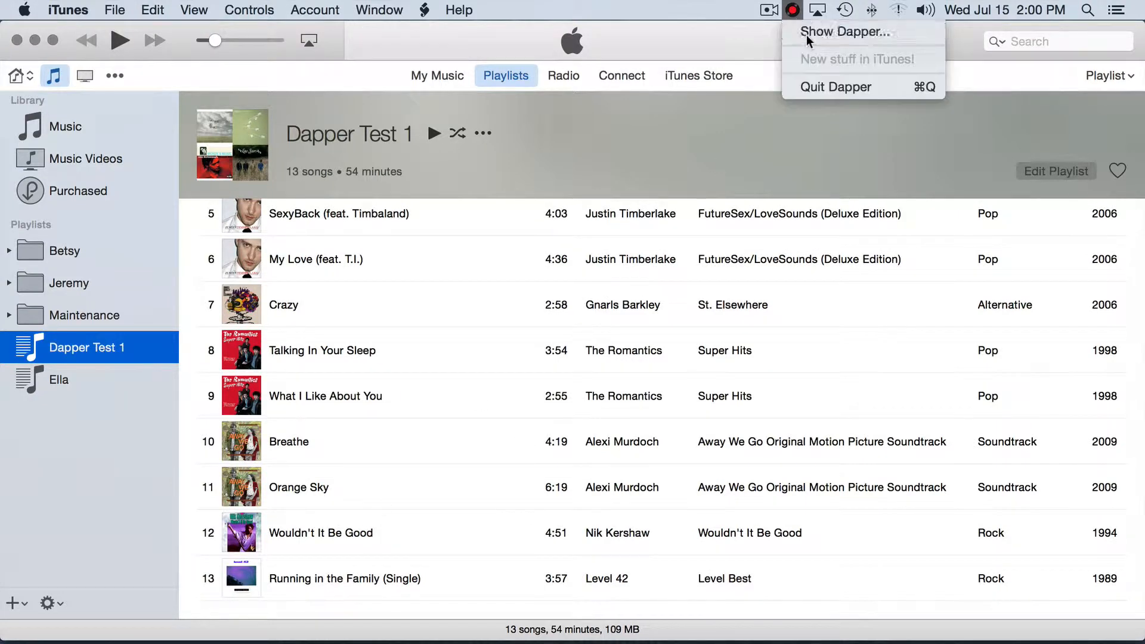
left_click(807, 35)
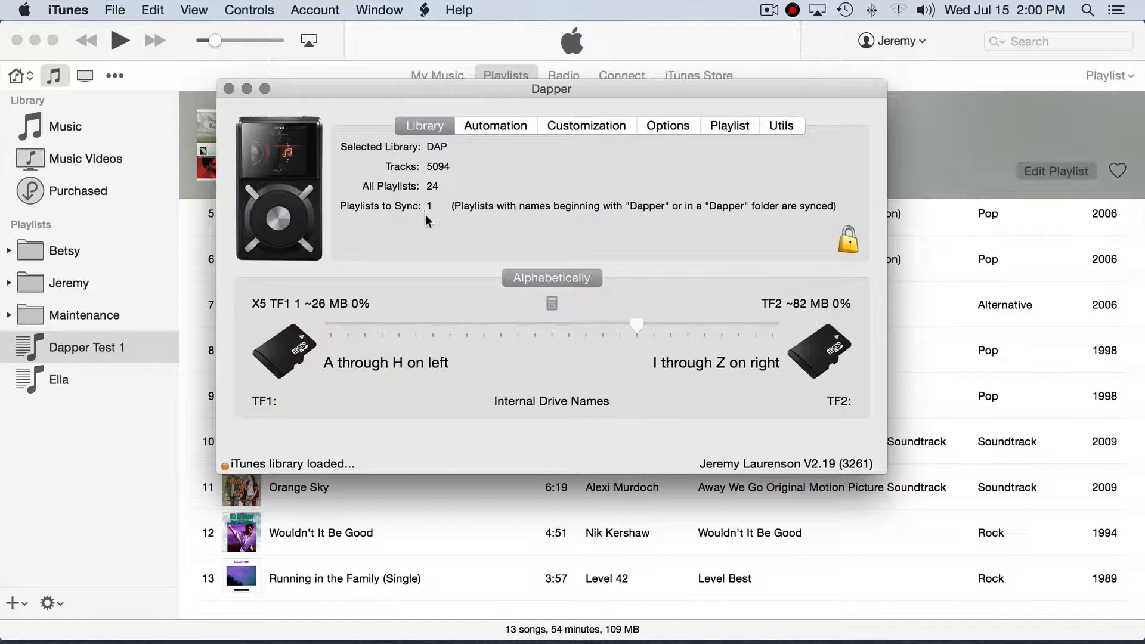
left_click(106, 395)
Duplicate the Dapper Test 1 playlist and rename the copy as "Dapper Test 2".
right_click(95, 355)
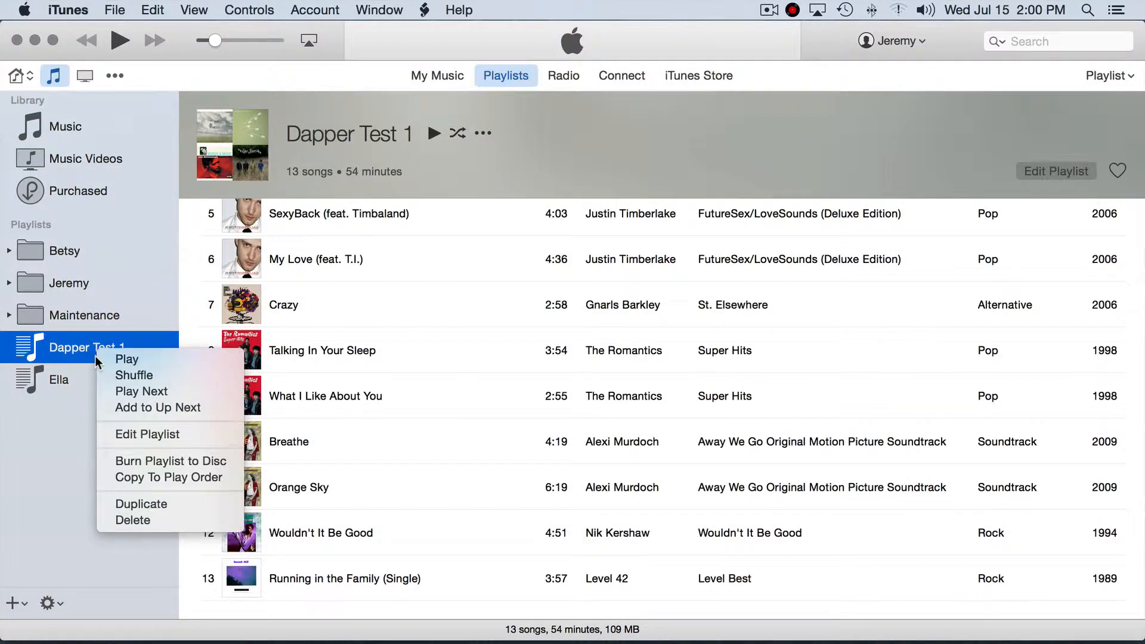
left_click(143, 504)
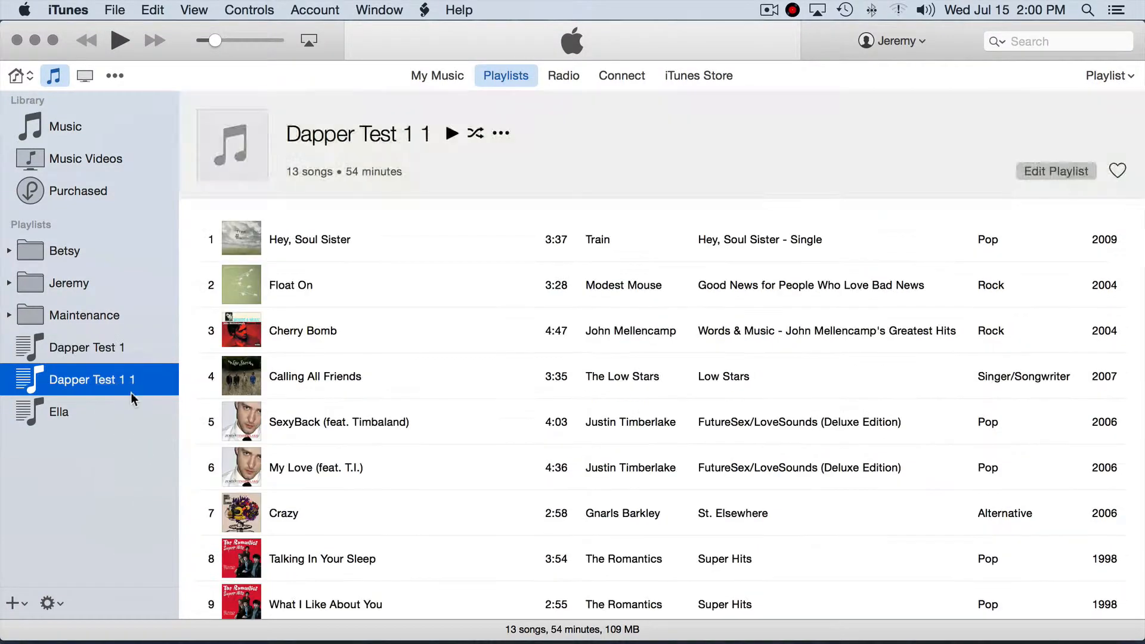
double_click(131, 382)
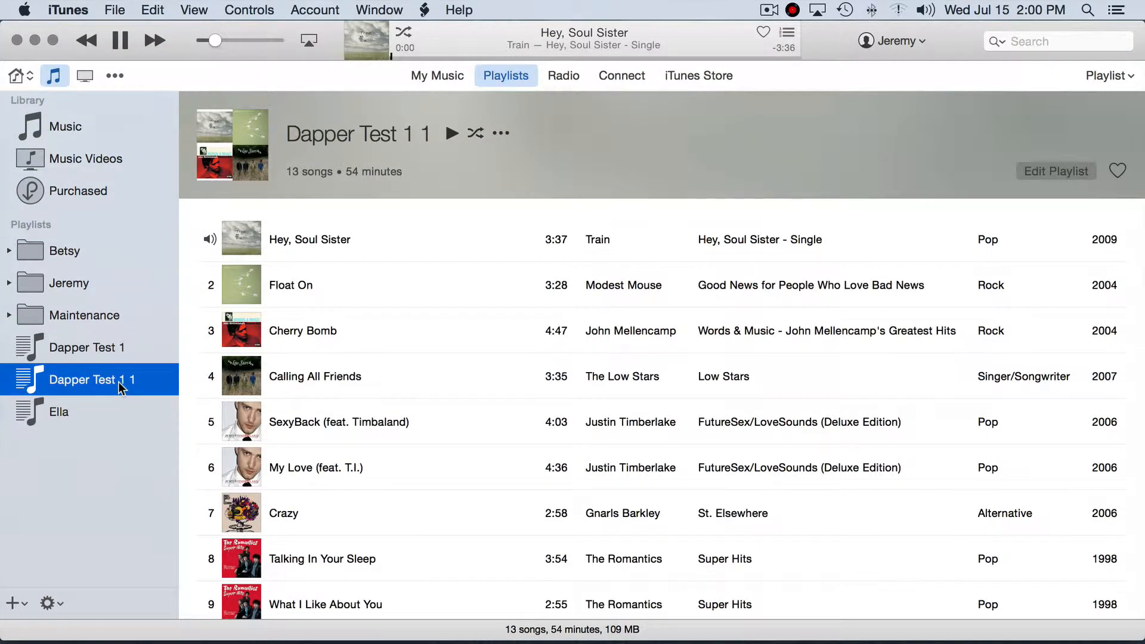
double_click(121, 385)
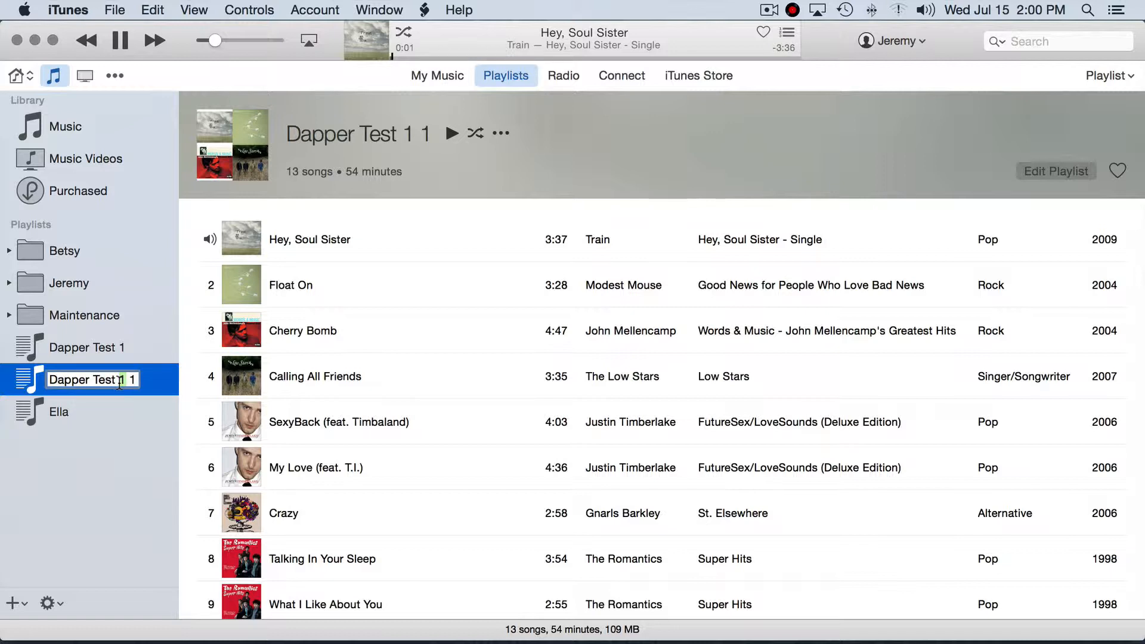
key("super+a")
type("Da")
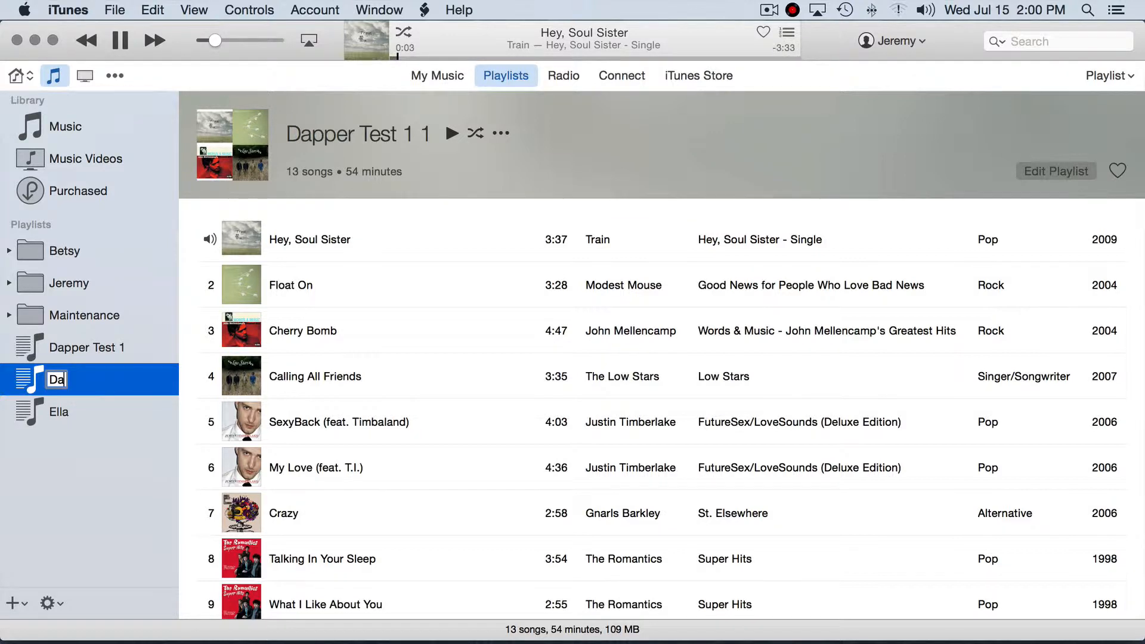
type("pper Test 2")
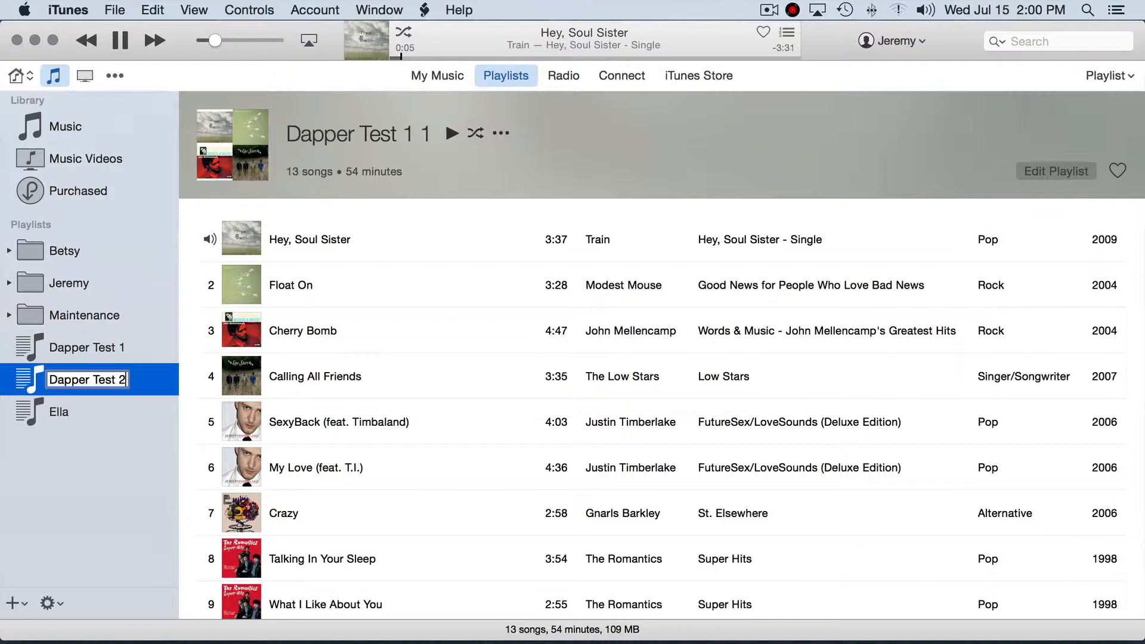
key("Return")
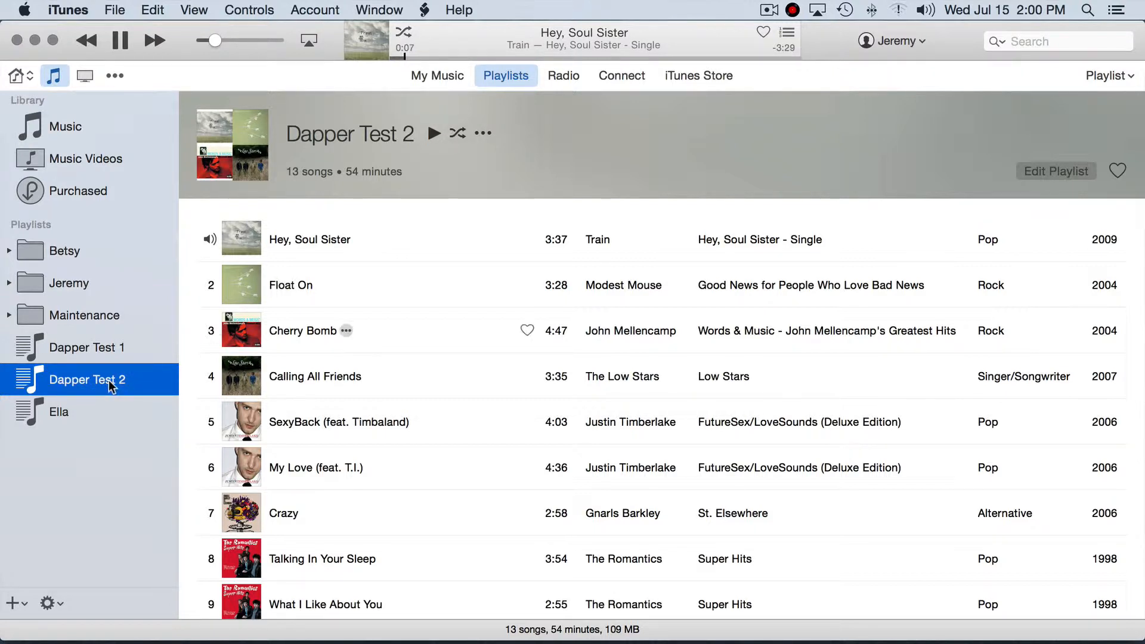
Recheck the playlists to sync in Dapper with the duplicate in place, pausing the song playback and closing the Dapper window.
left_click(786, 12)
left_click(799, 32)
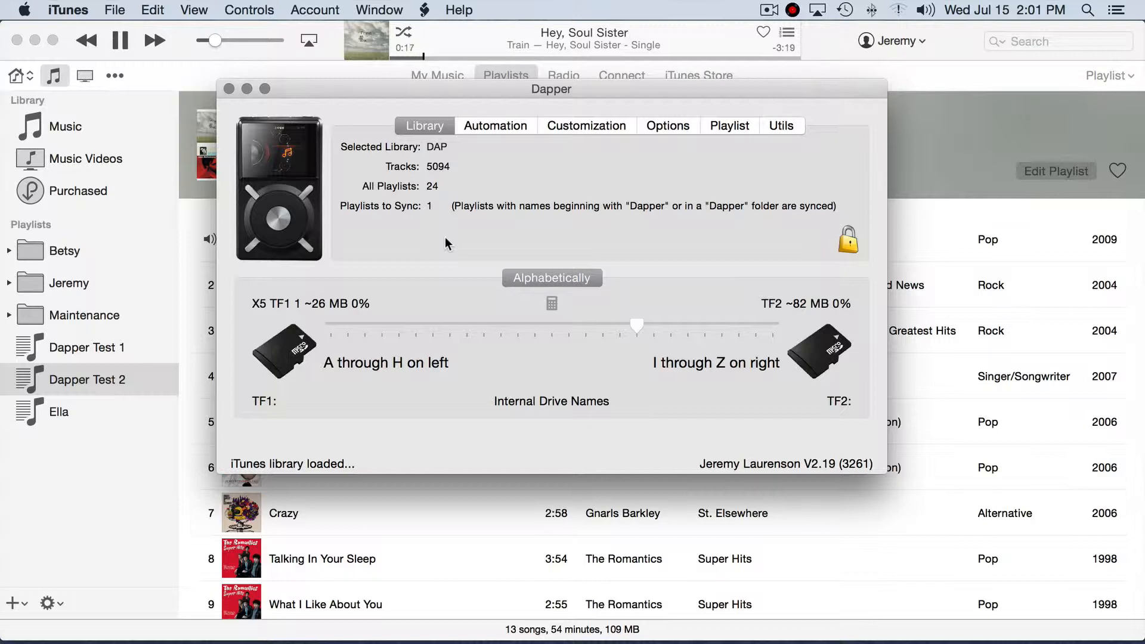
key("space")
left_click(228, 88)
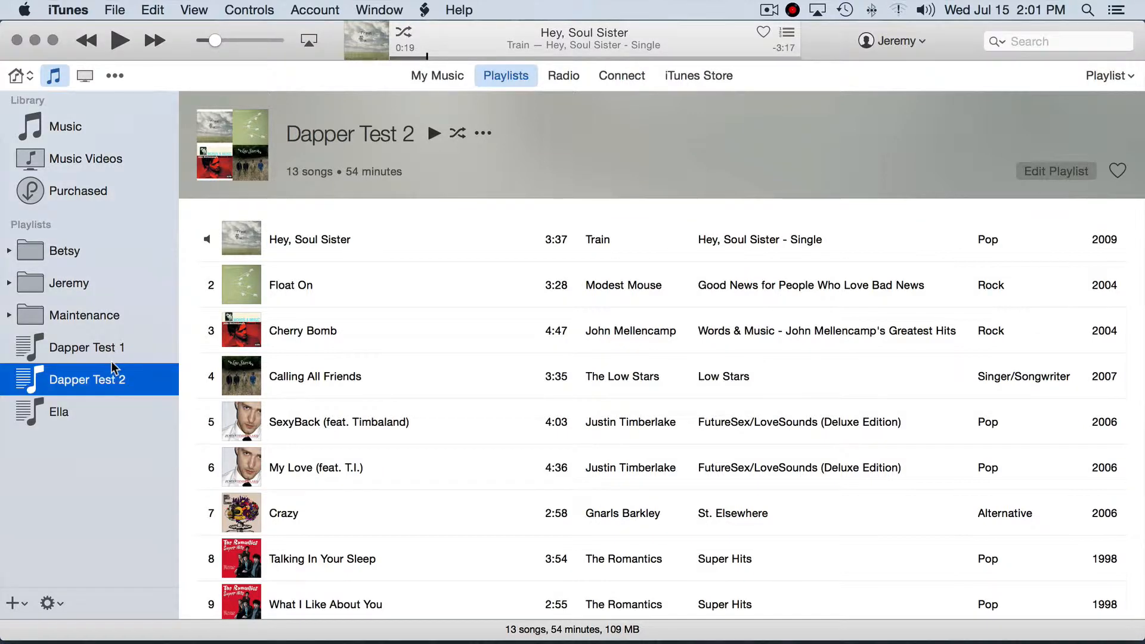
Delete the Dapper Test 1 and Dapper Test 2 playlists.
left_click(110, 355)
right_click(111, 356)
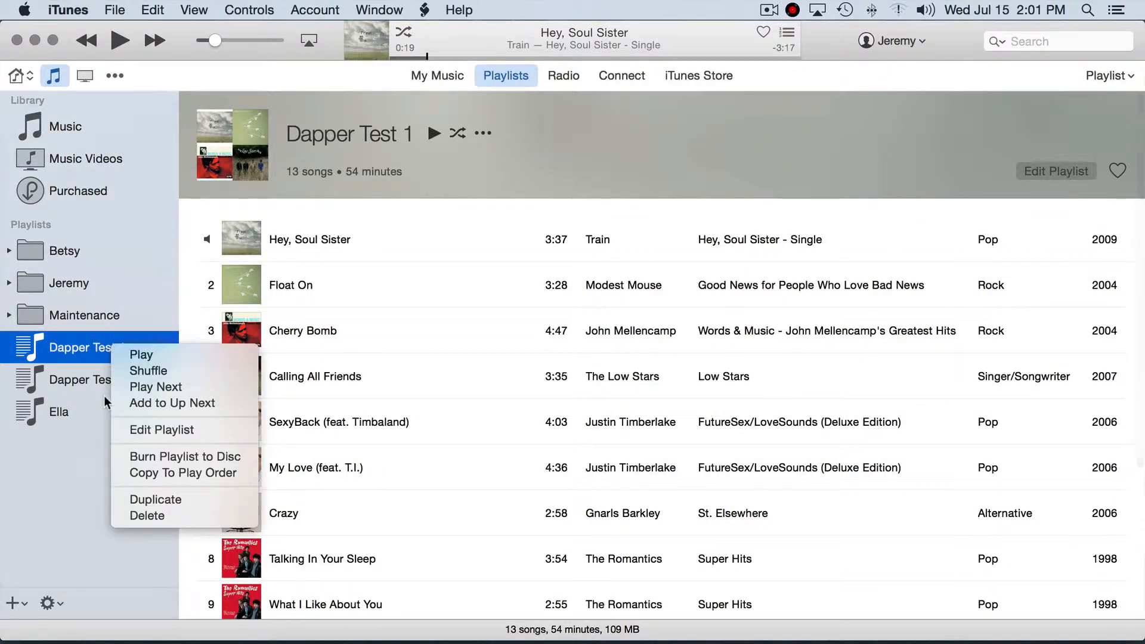
left_click(149, 517)
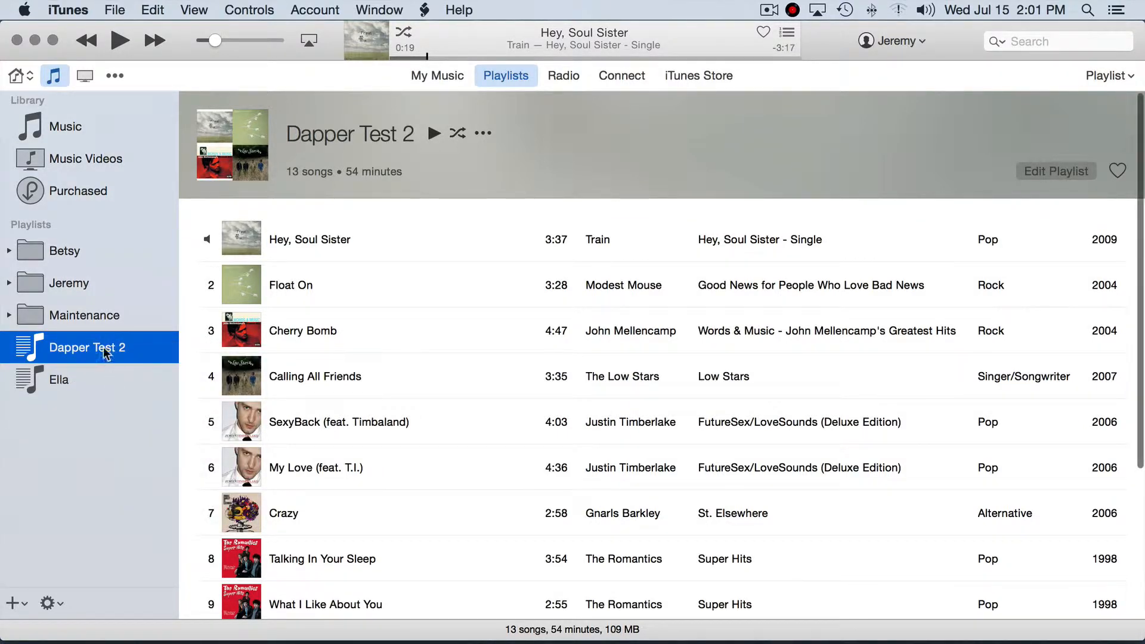
right_click(106, 348)
left_click(145, 508)
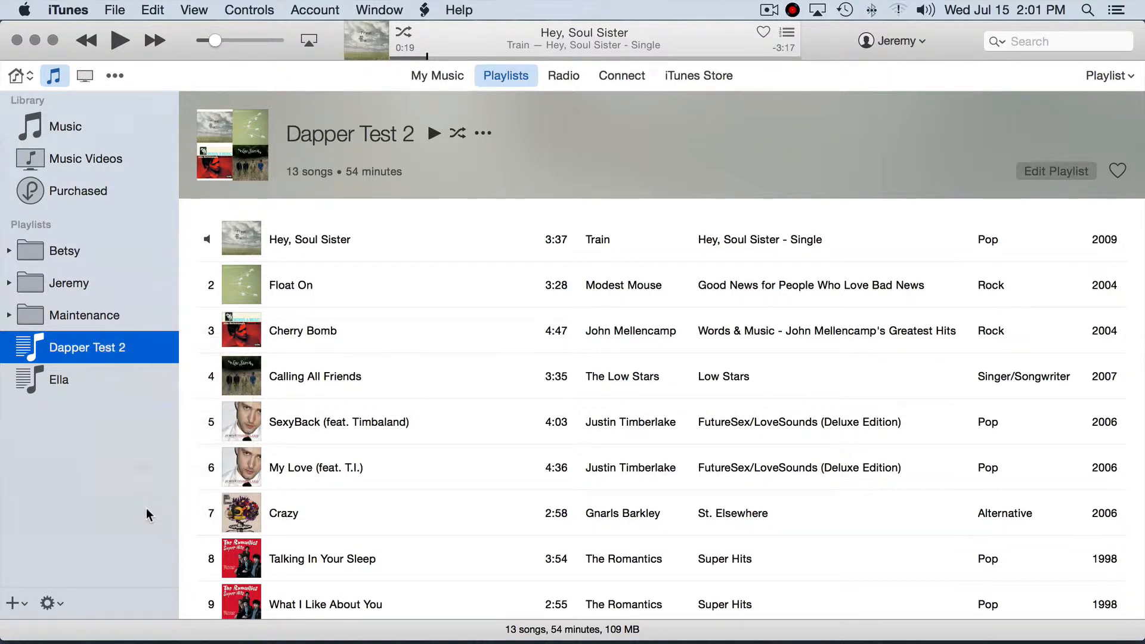
Create a new playlist folder named "Dapper".
left_click(18, 603)
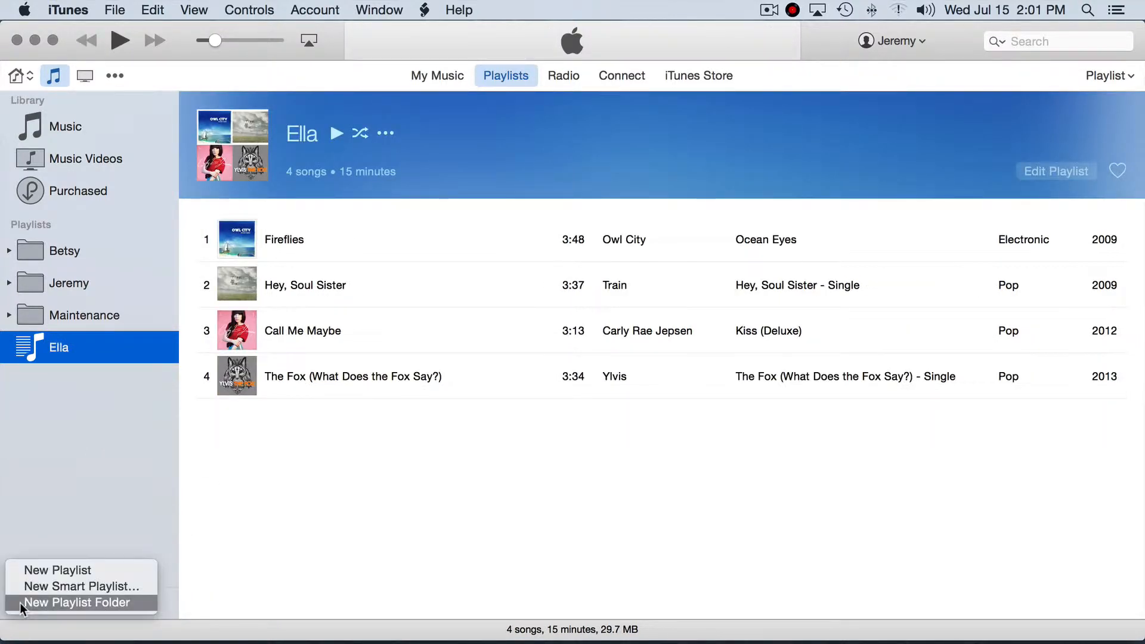
left_click(30, 600)
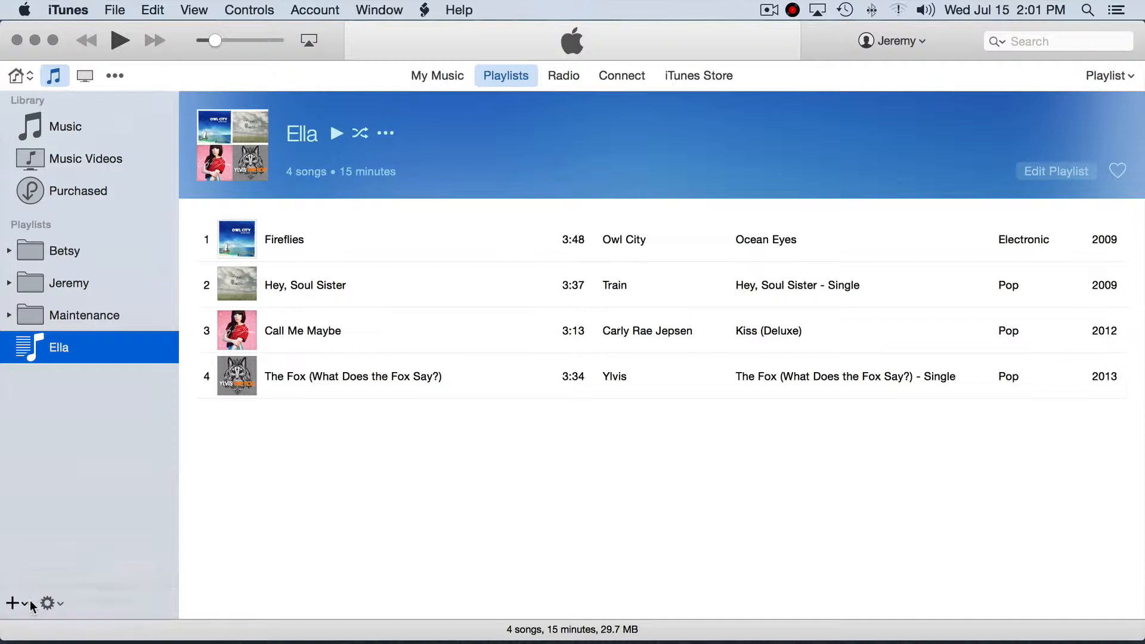
type("Dapper")
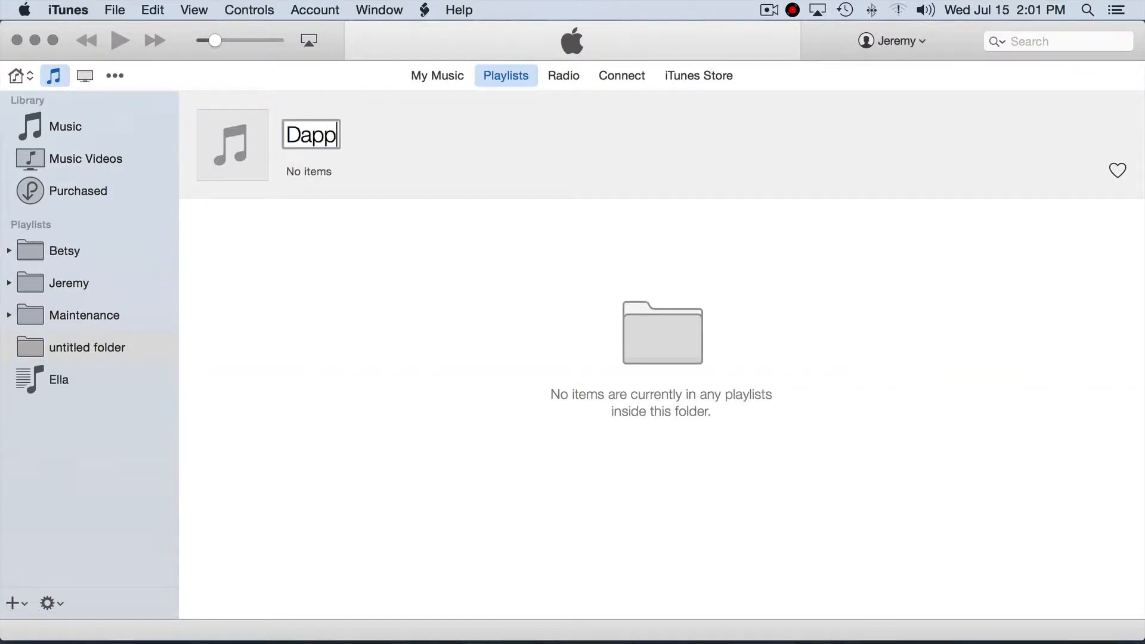
key("Return")
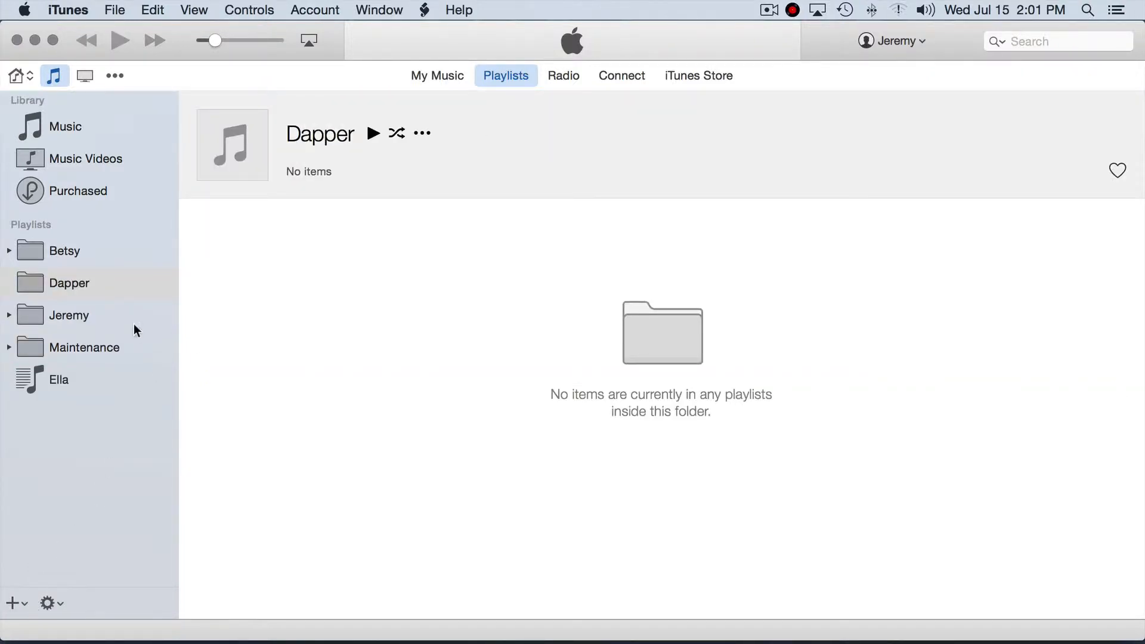
Create a new playlist named "Test 1" inside the Dapper folder.
left_click(83, 291)
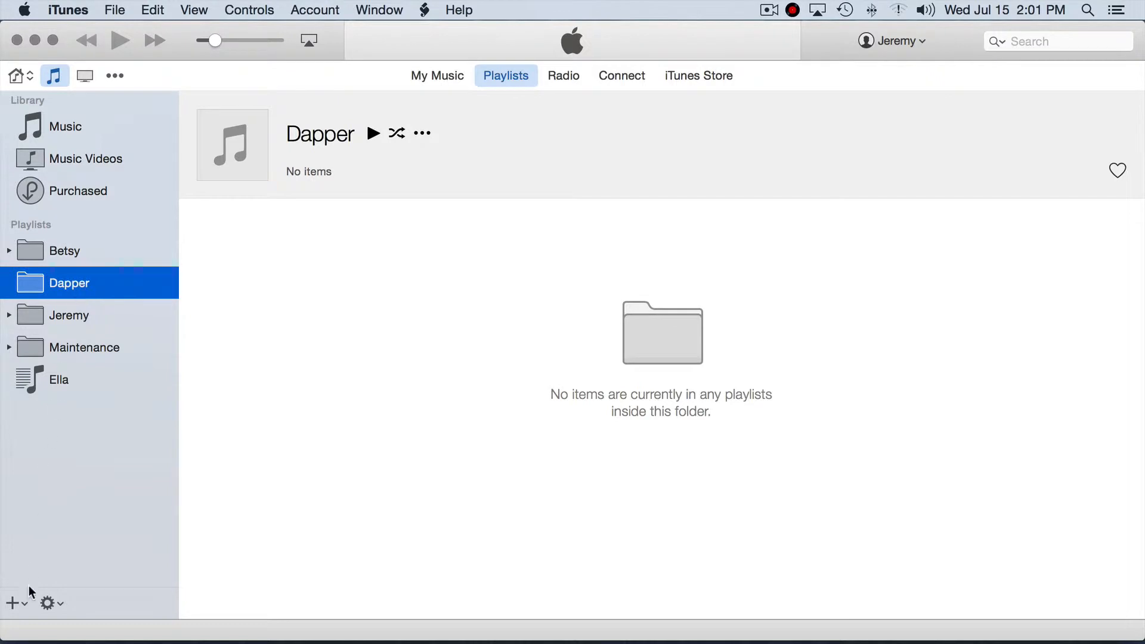
left_click(23, 605)
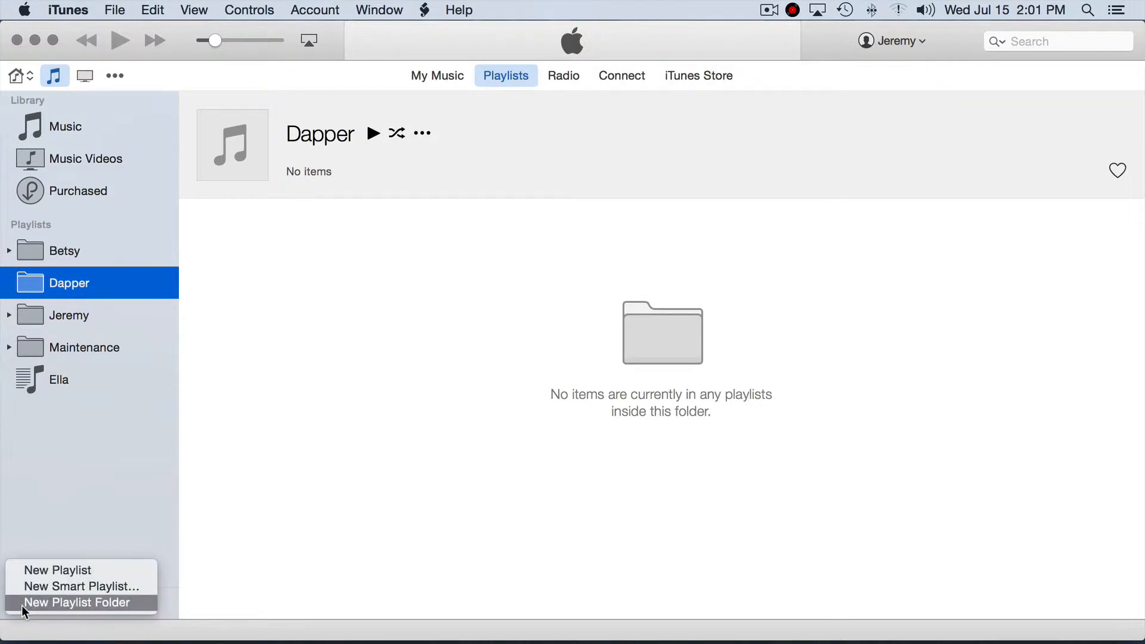
left_click(57, 571)
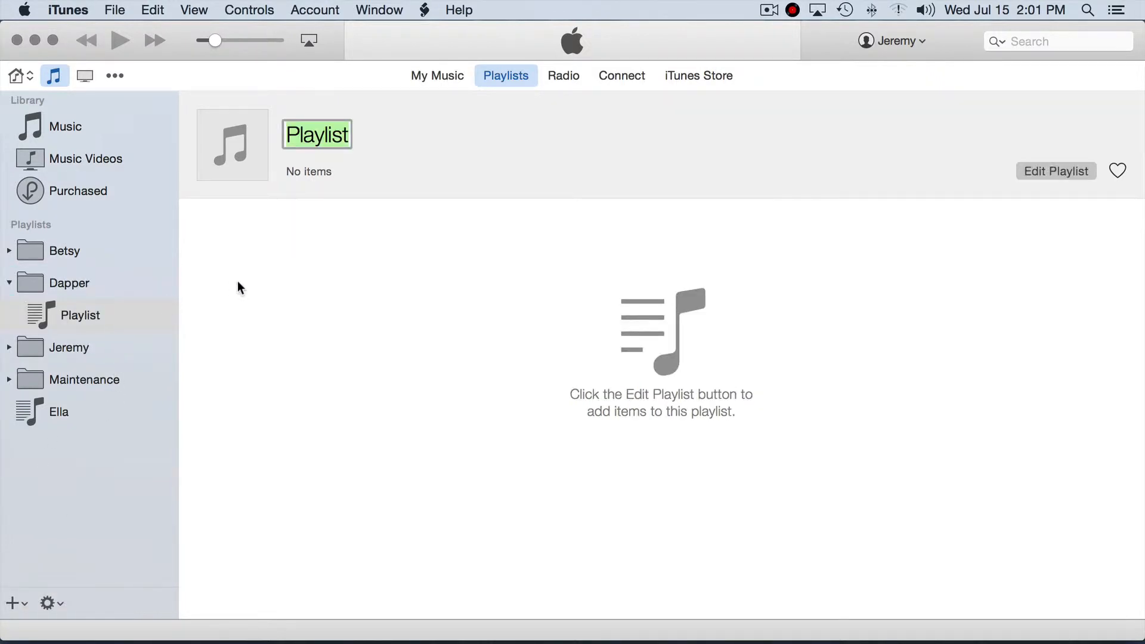
key("BackSpace")
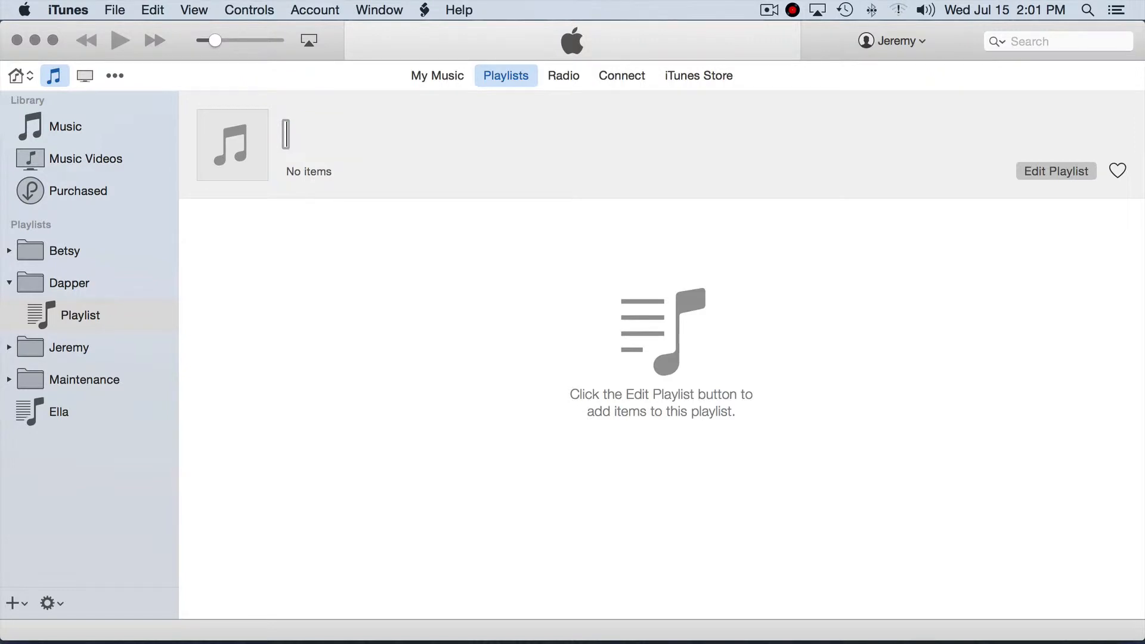
type("Tst")
key("BackSpace")
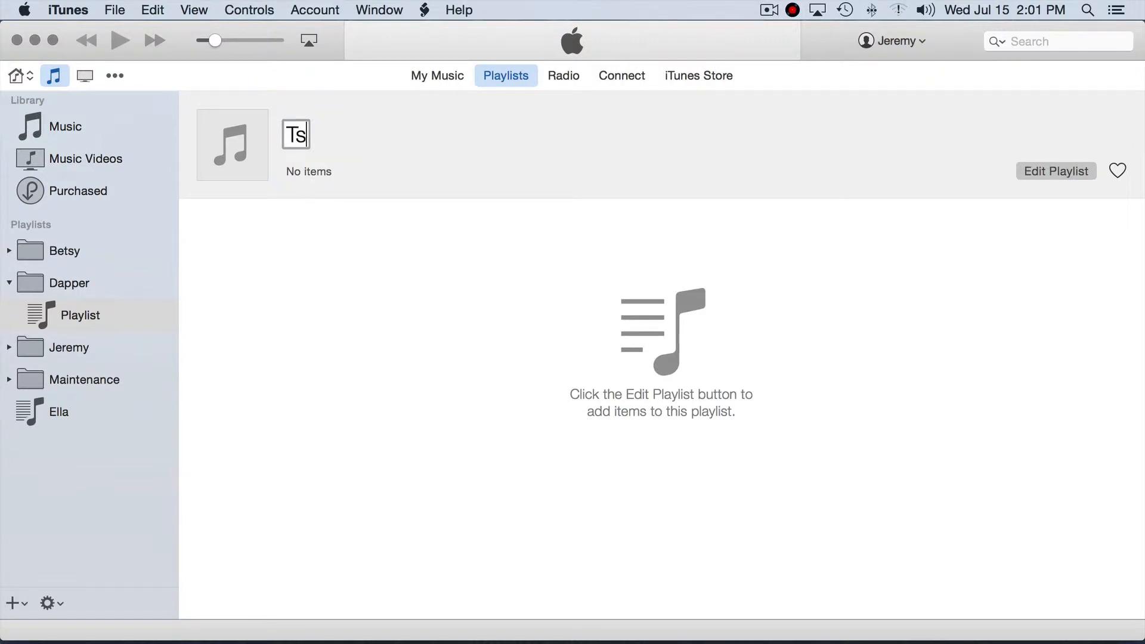
key("BackSpace")
type("est 1")
key("Return")
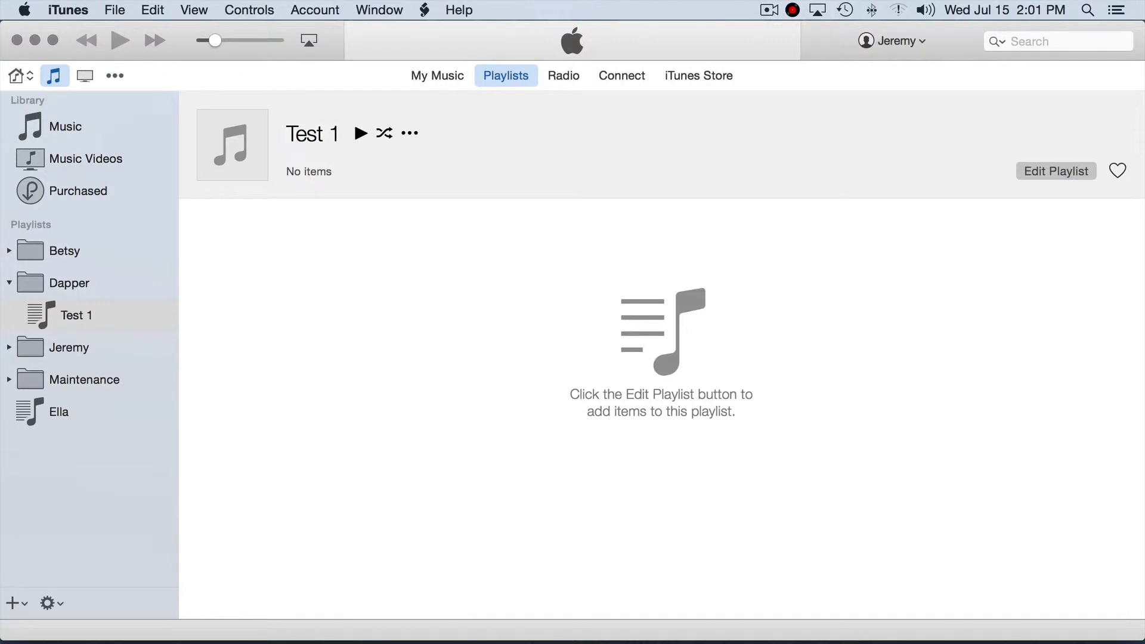
Add the already selected Music library songs, from Hey, Soul Sister through Running in the Family (Single), to the Test 1 playlist and open it.
left_click(66, 130)
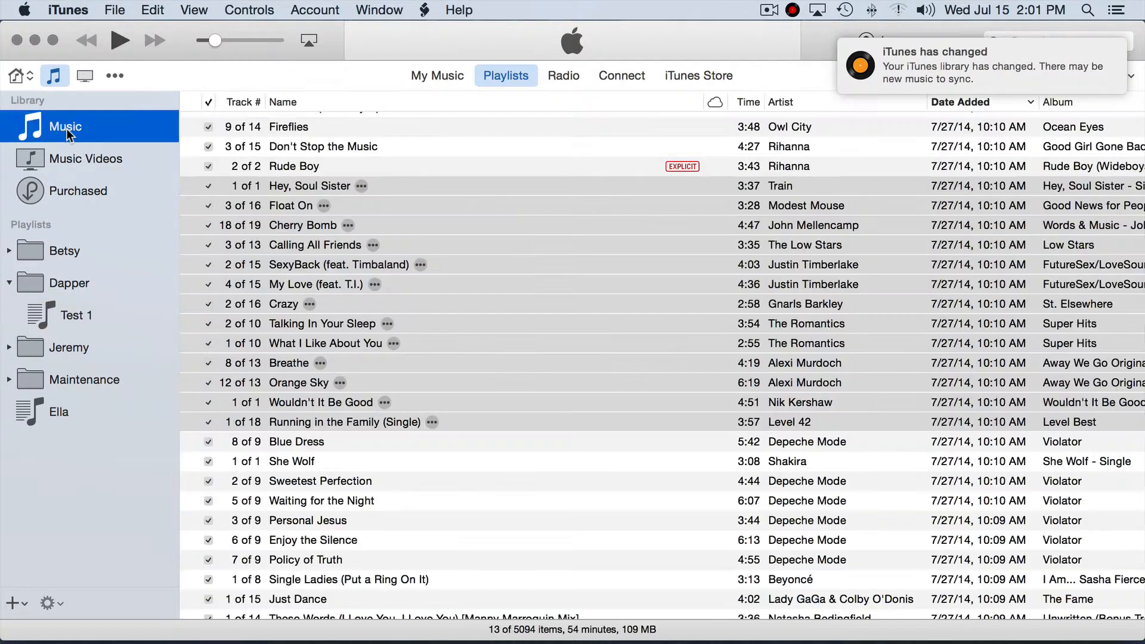
left_click_drag(316, 248, 87, 320)
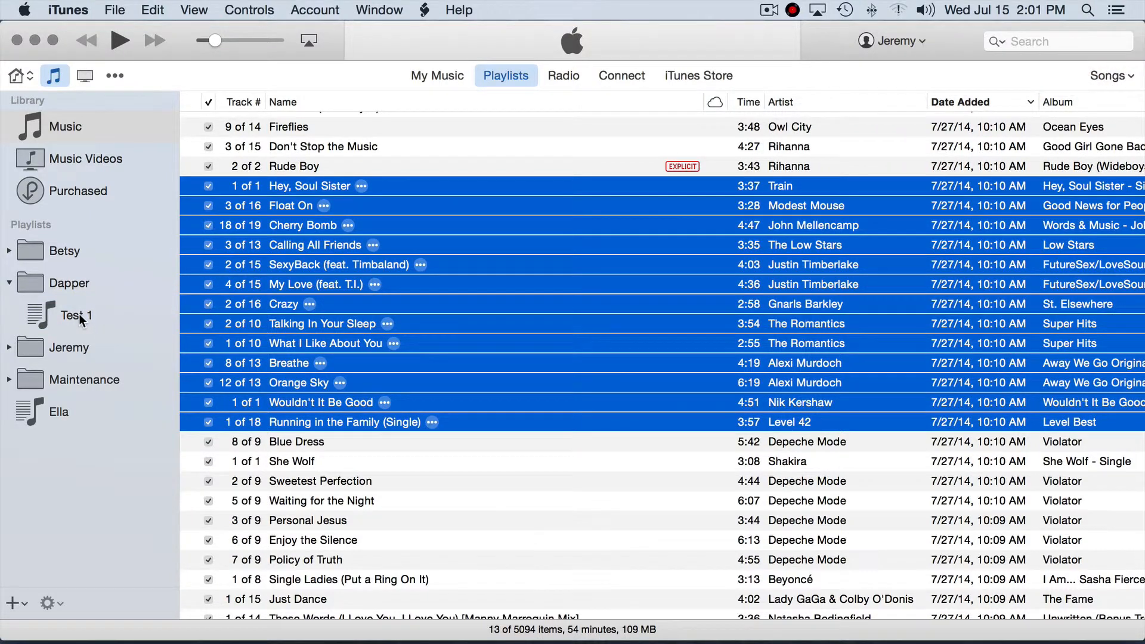
left_click(82, 321)
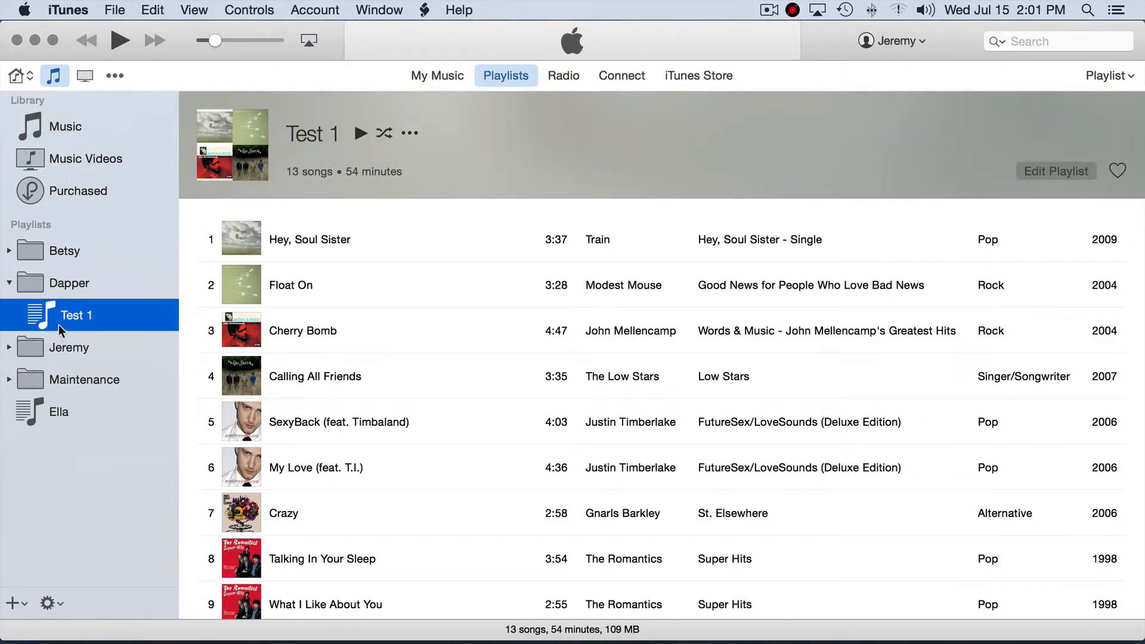
Create a smart playlist named "Recent 25" where Media Kind is Music, limited to 25 items selected by most recently added.
left_click(13, 603)
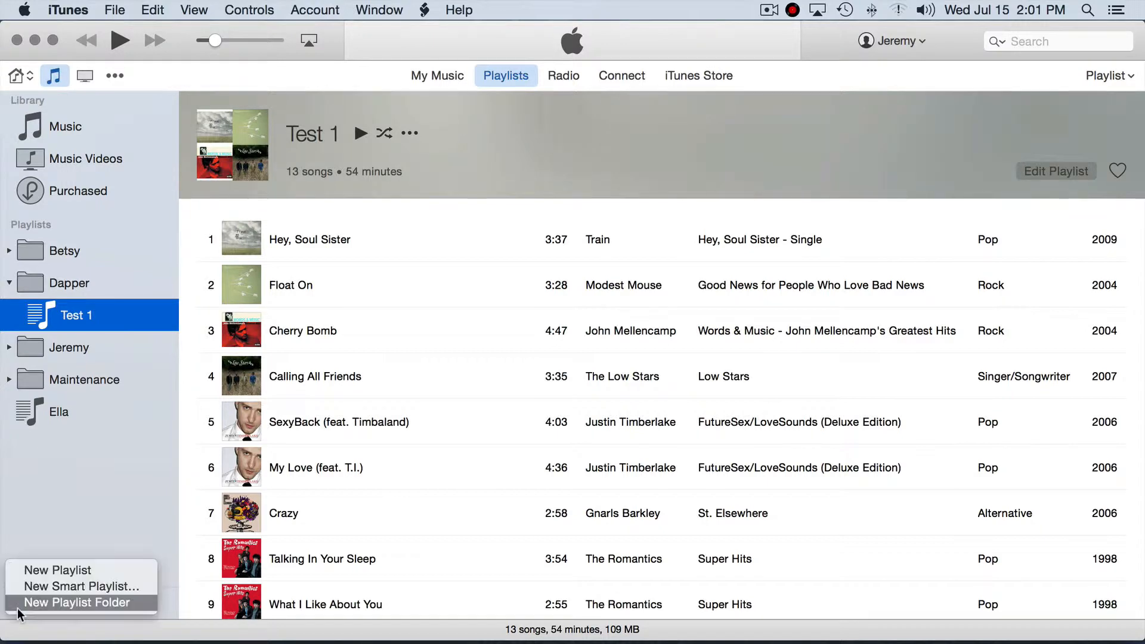
left_click(44, 586)
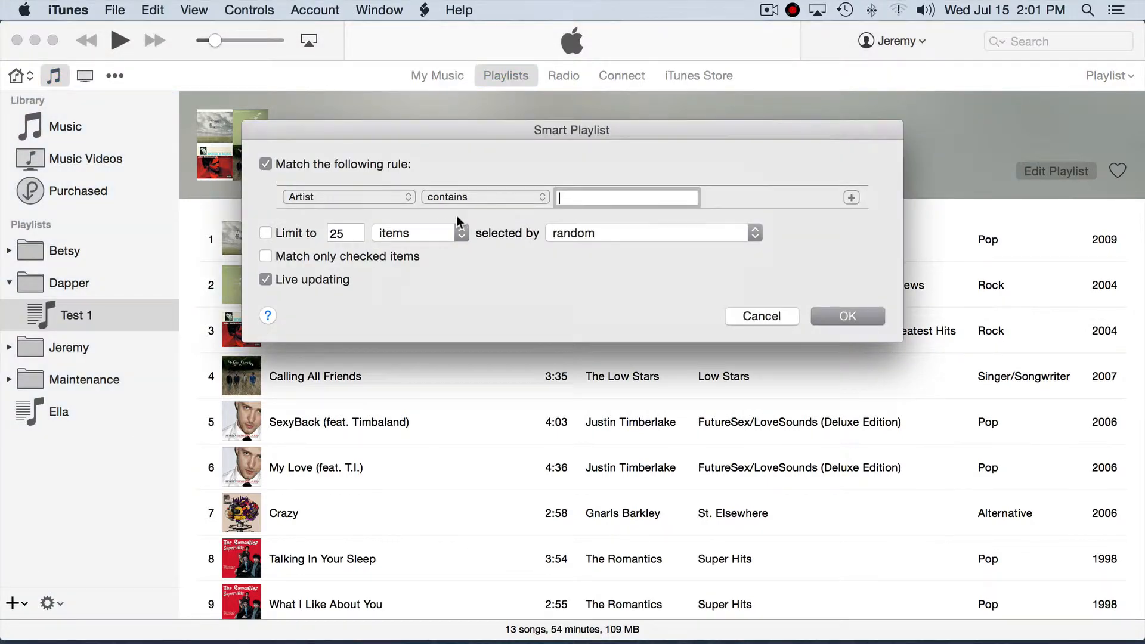
left_click(356, 195)
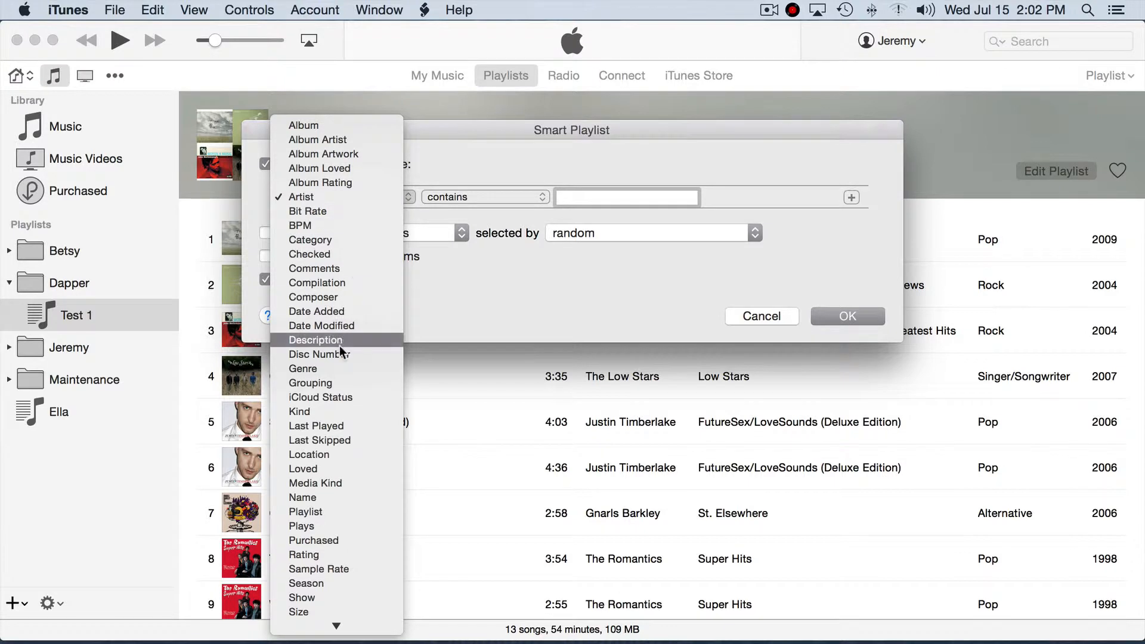
left_click(334, 482)
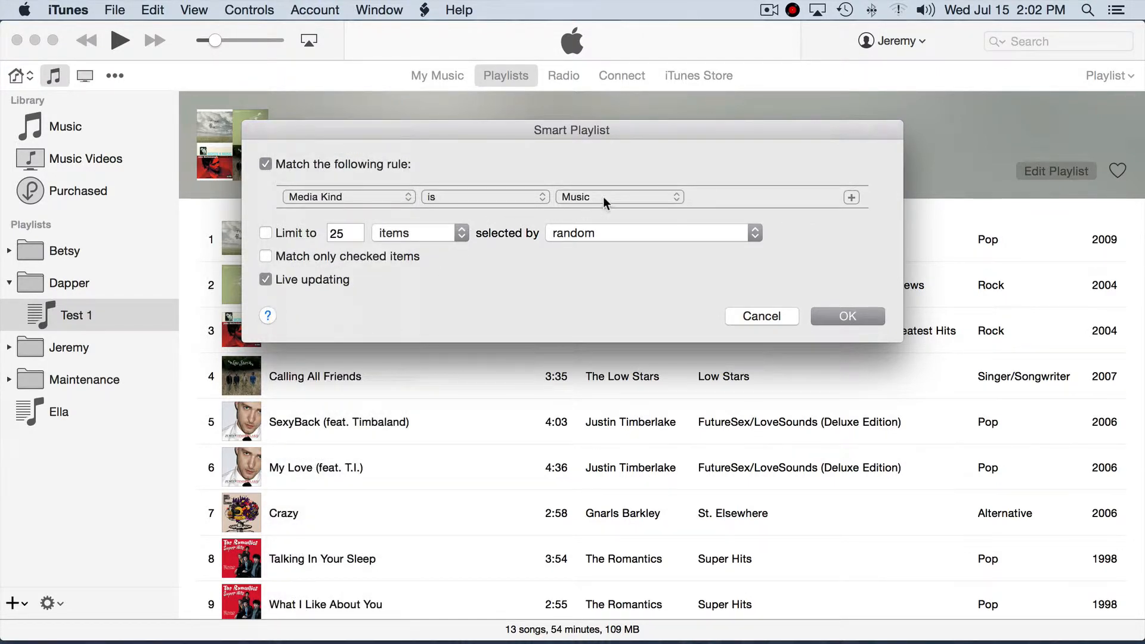
left_click(282, 234)
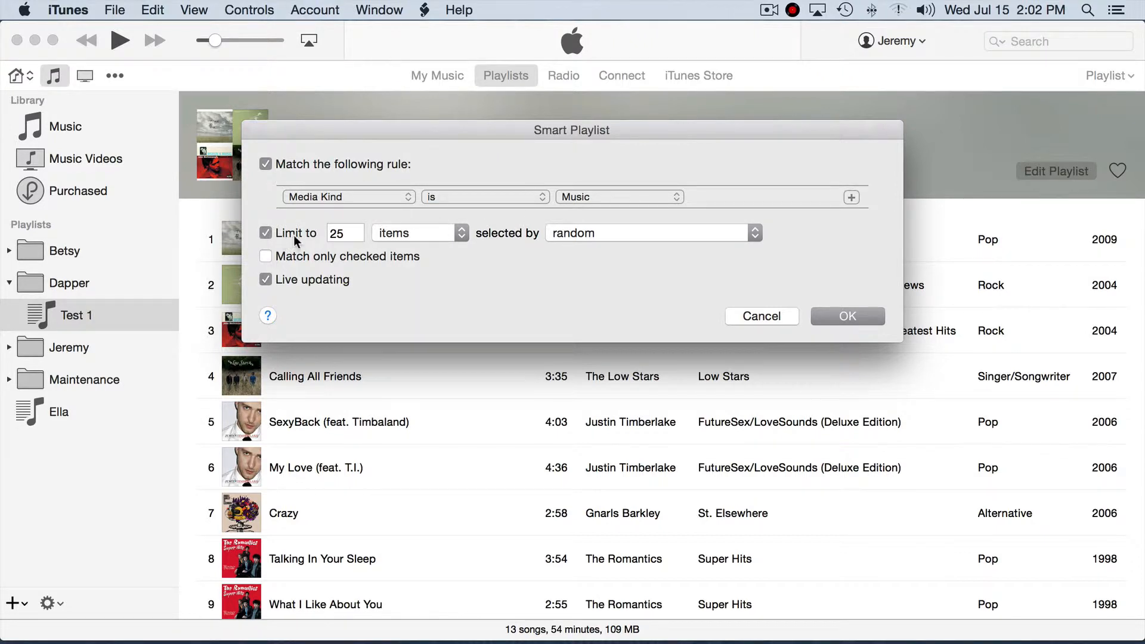
left_click(581, 236)
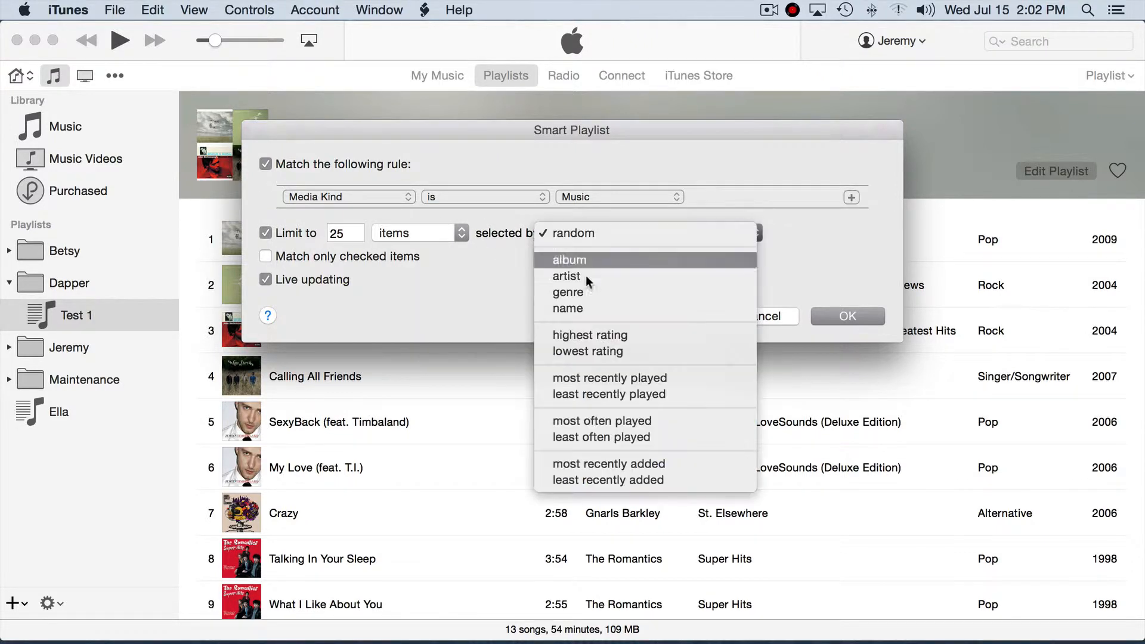
left_click(595, 463)
left_click(834, 316)
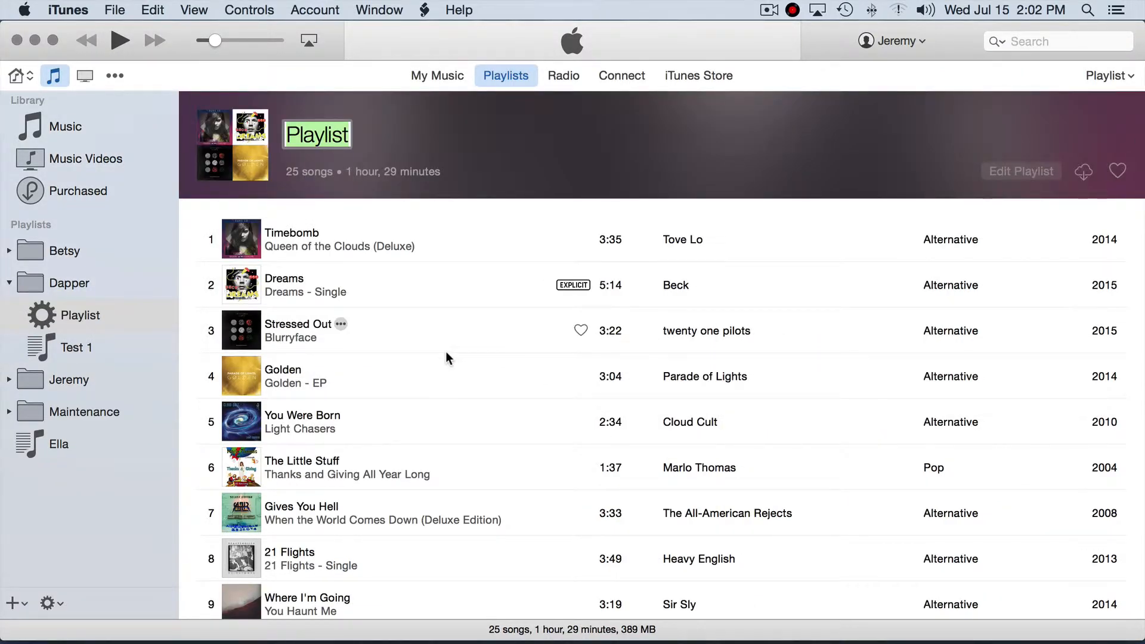
type("Recent 25")
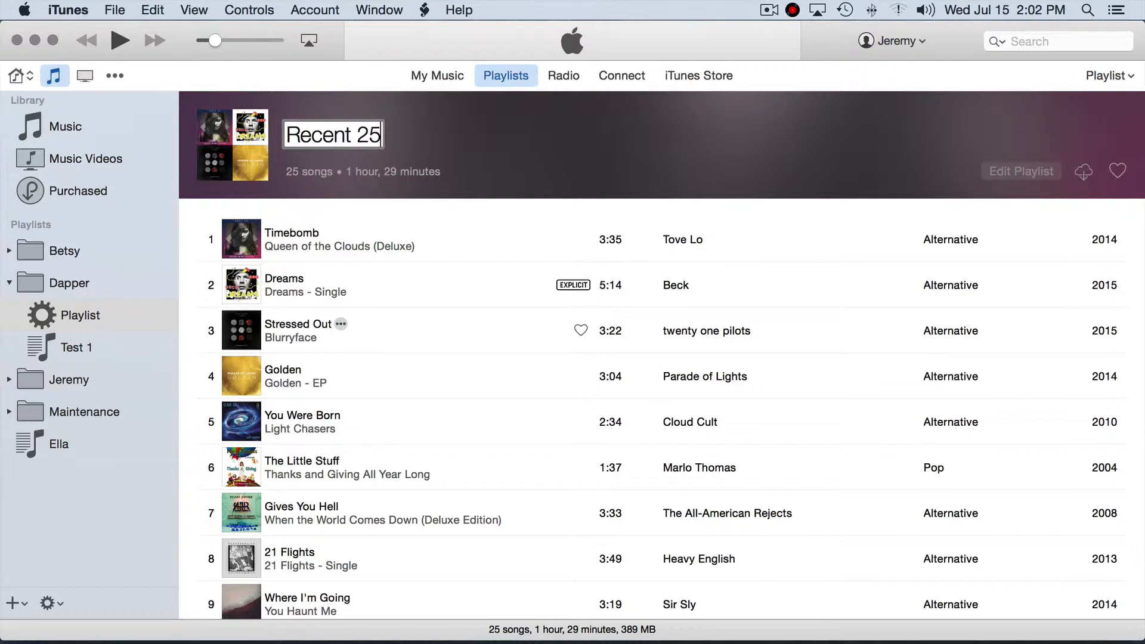
key("Return")
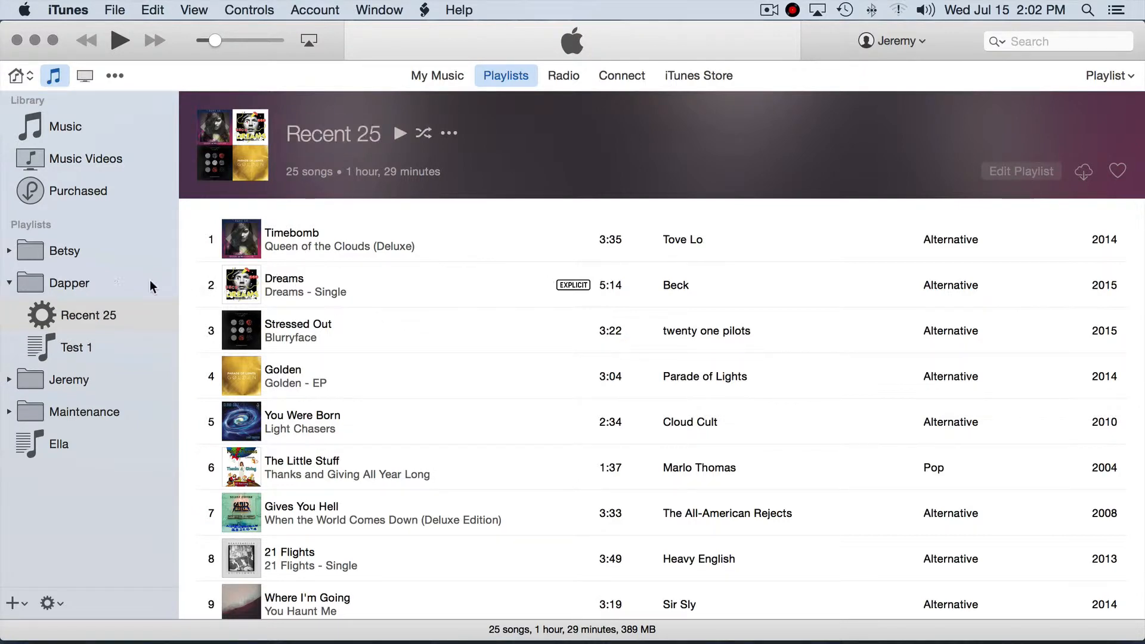
Review the songs in the Test 1 and Recent 25 playlists inside the Dapper folder.
left_click(68, 285)
left_click(84, 349)
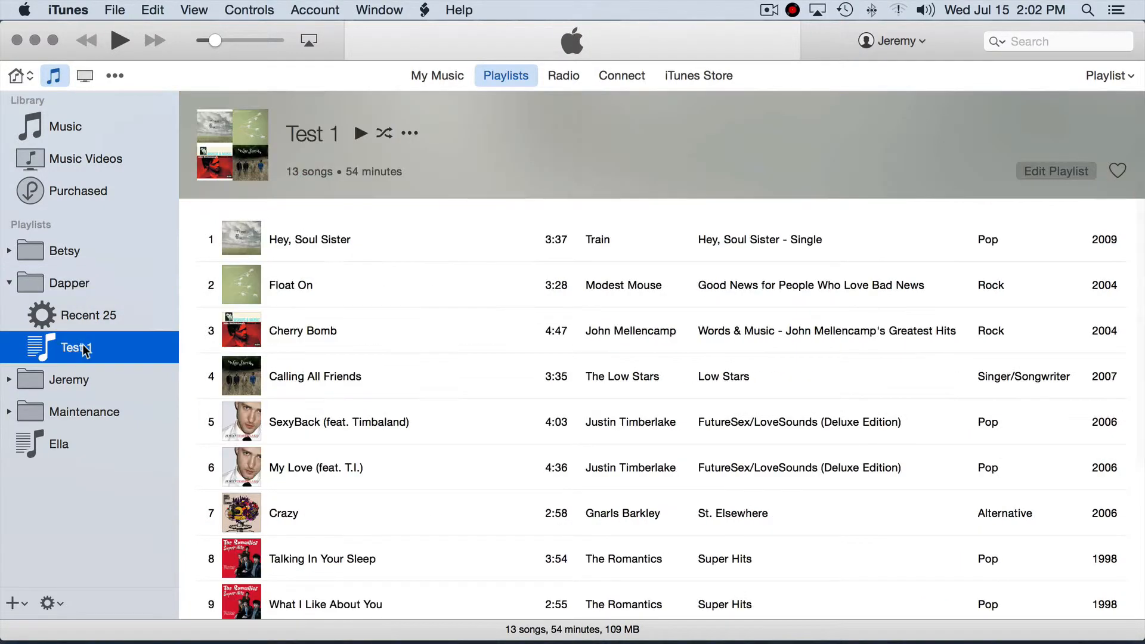
left_click(98, 318)
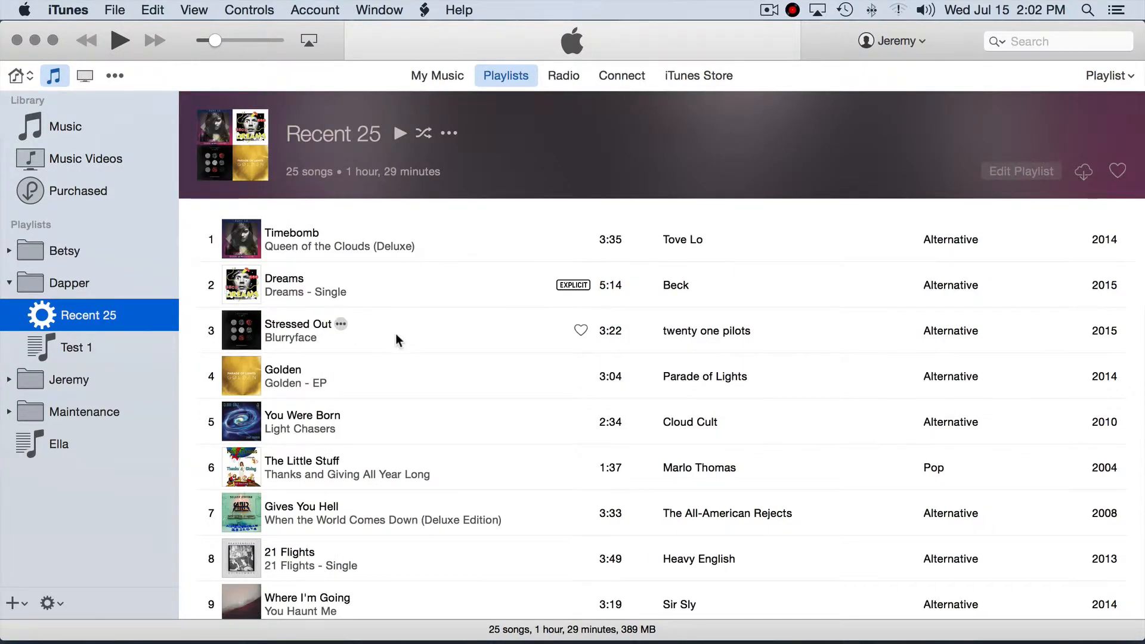
scroll(396, 335, "down", 1)
scroll(397, 335, "down", 15)
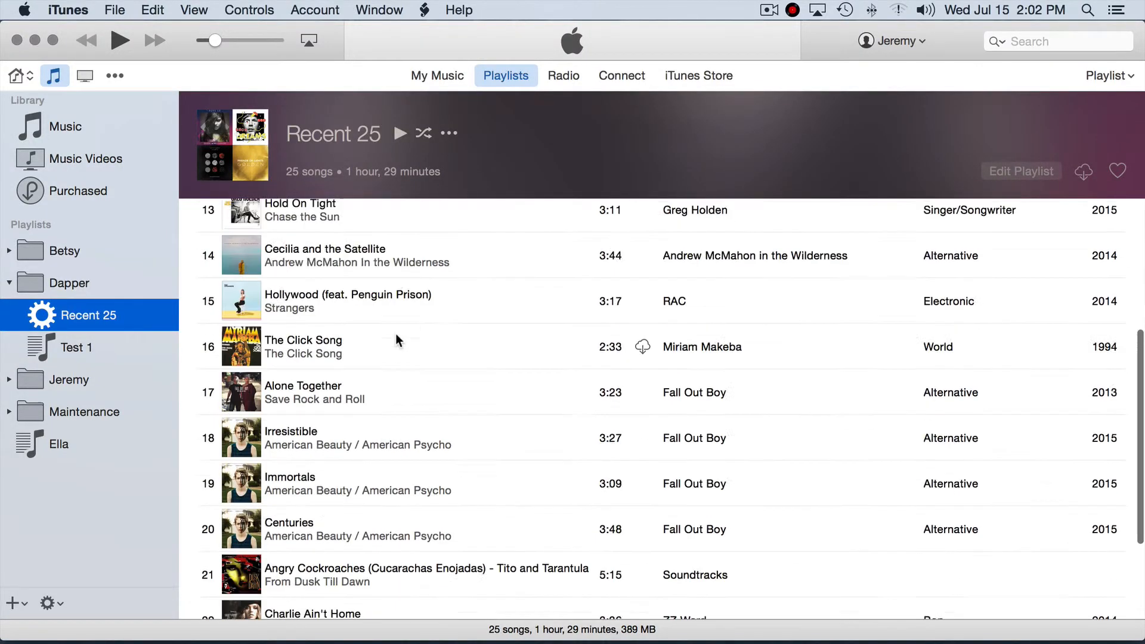
scroll(397, 335, "up", 8)
scroll(395, 334, "up", 8)
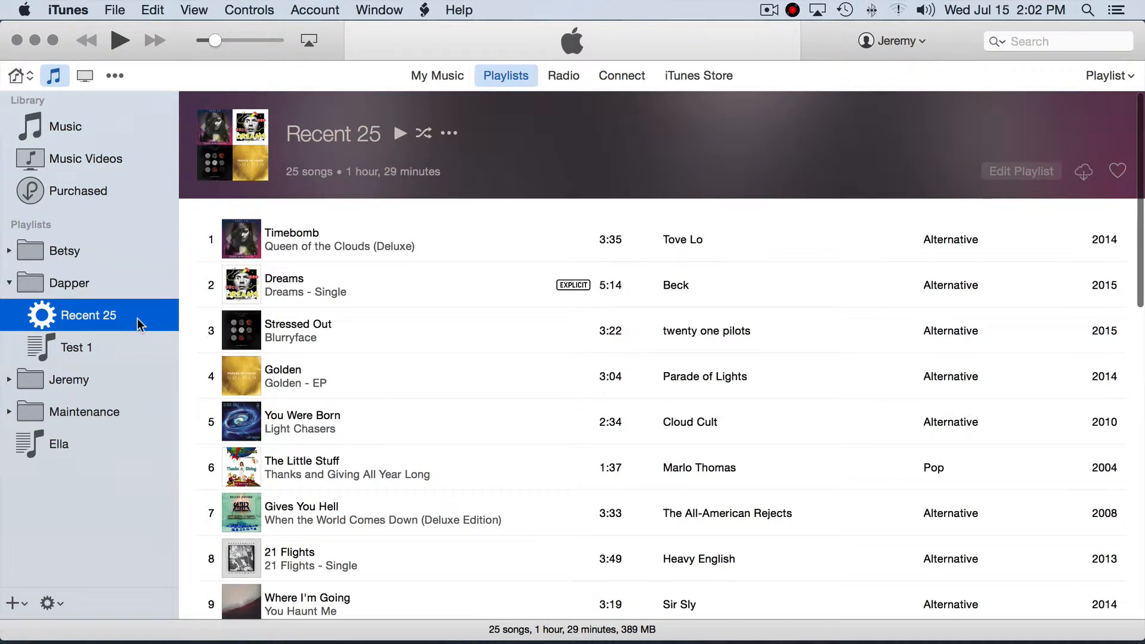
Duplicate the Recent 25 smart playlist and rename the copy as "Recent 250".
right_click(93, 321)
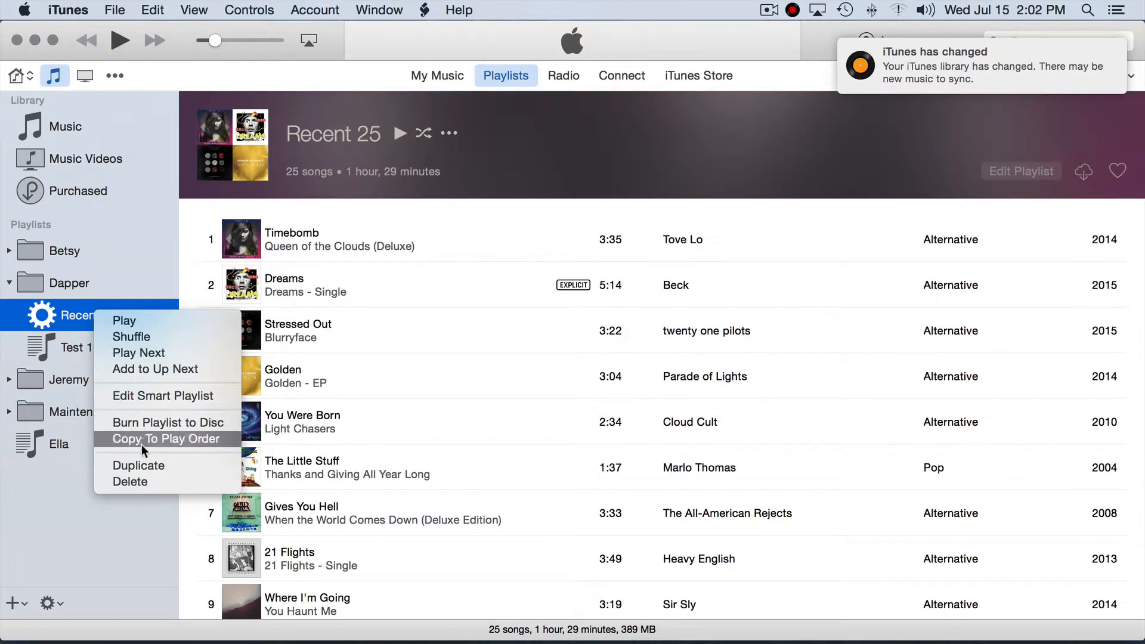
left_click(138, 471)
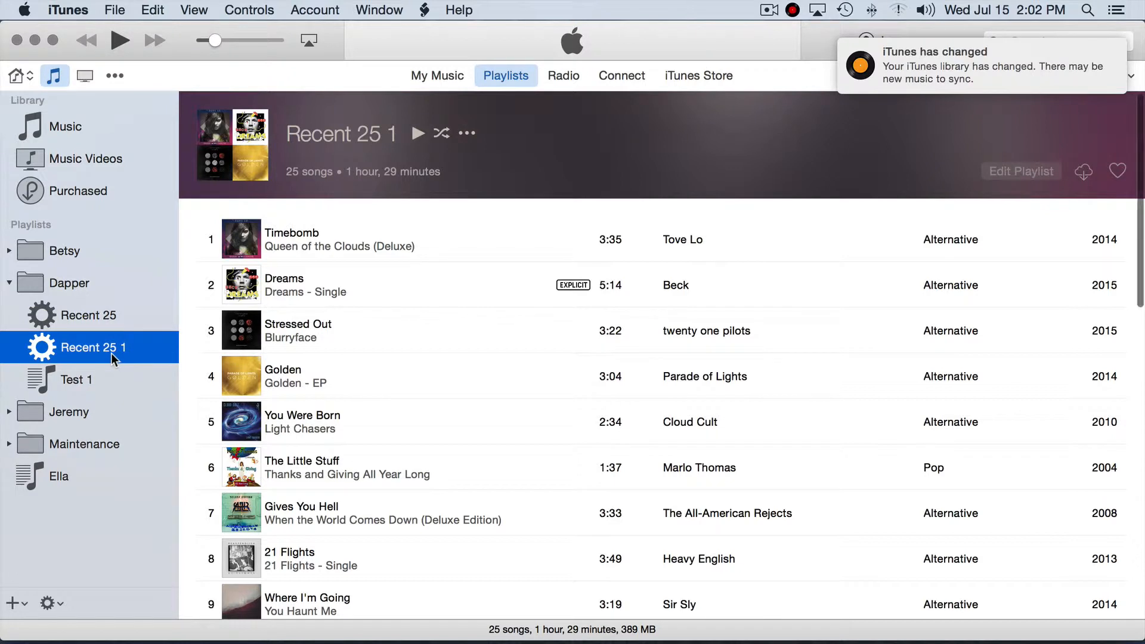
double_click(111, 353)
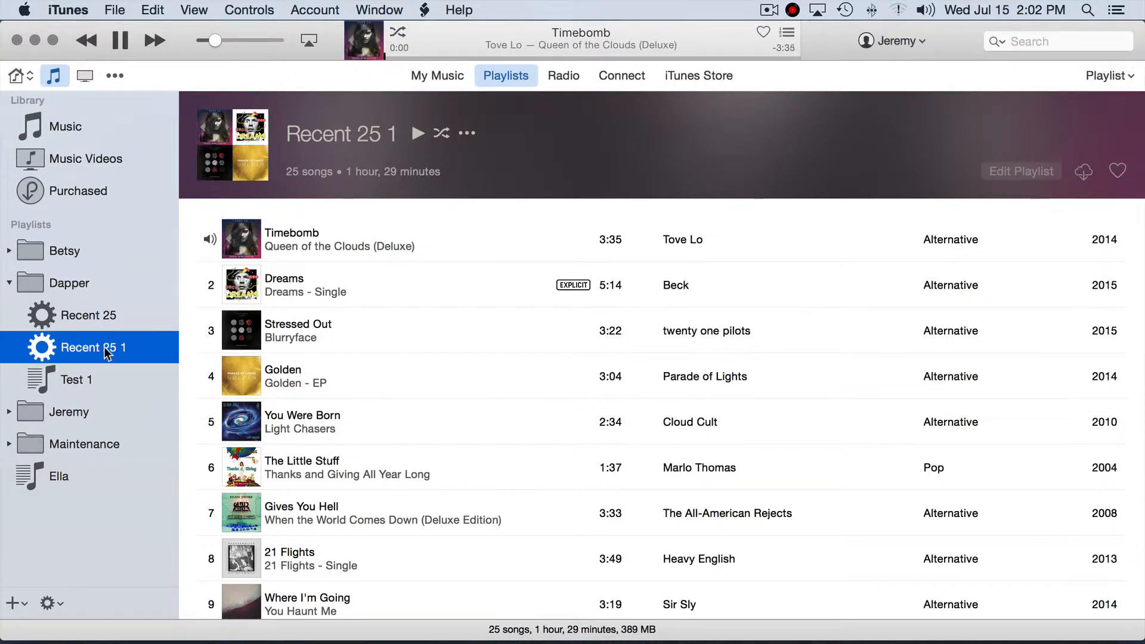
left_click(105, 348)
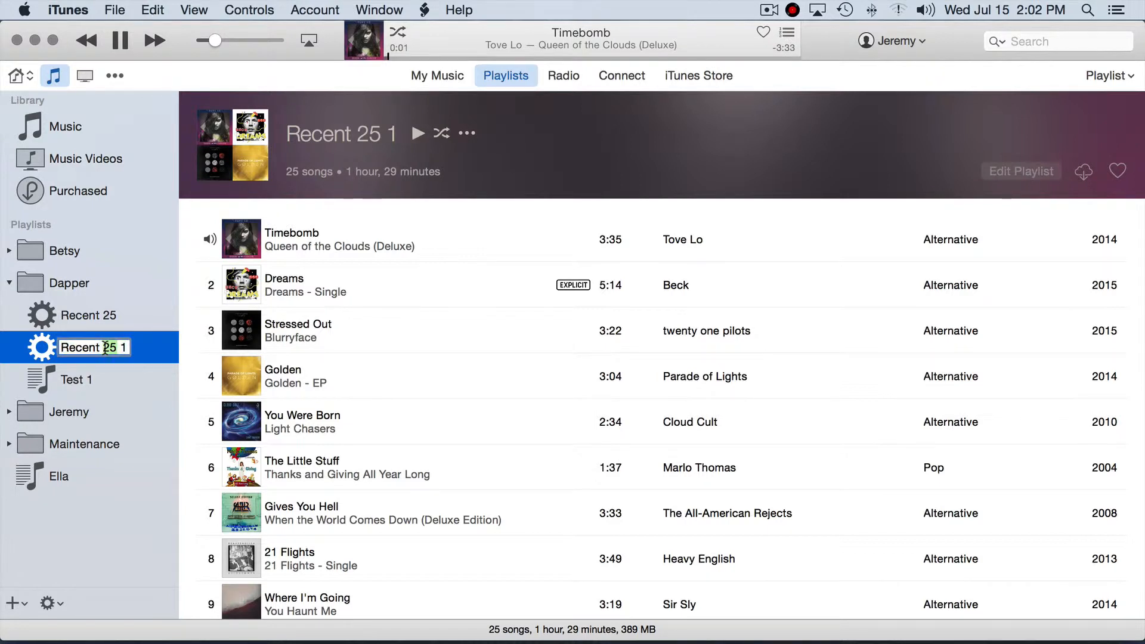
type("Recent")
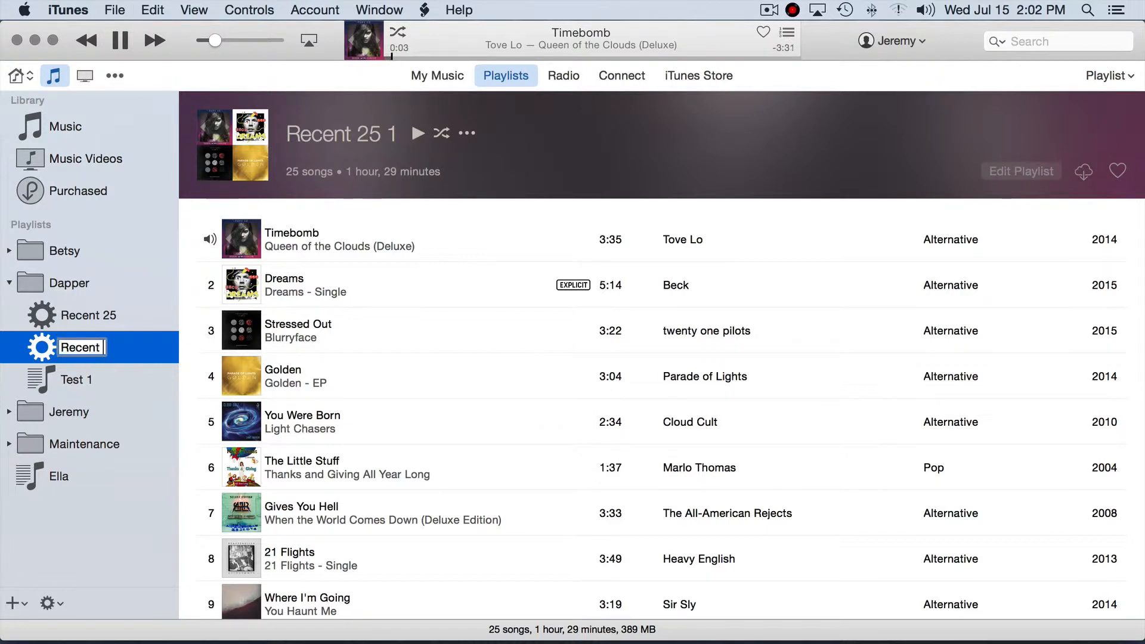
type(" 250")
key("Return")
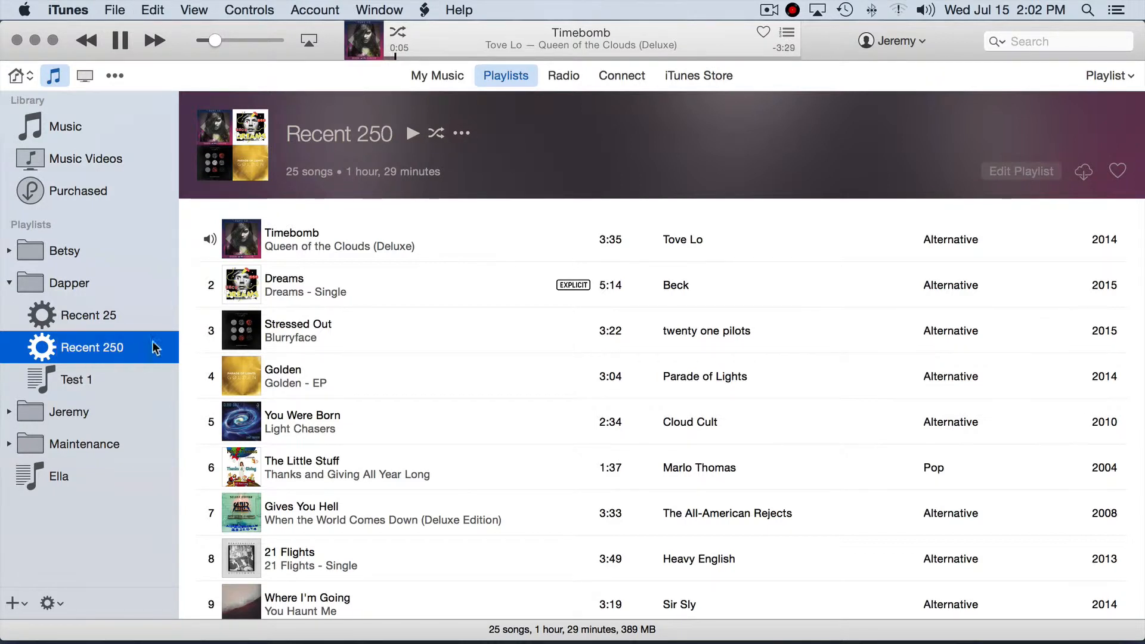
Set the Recent 250 smart playlist's limit to 250 items and pause the song playback.
left_click(1028, 173)
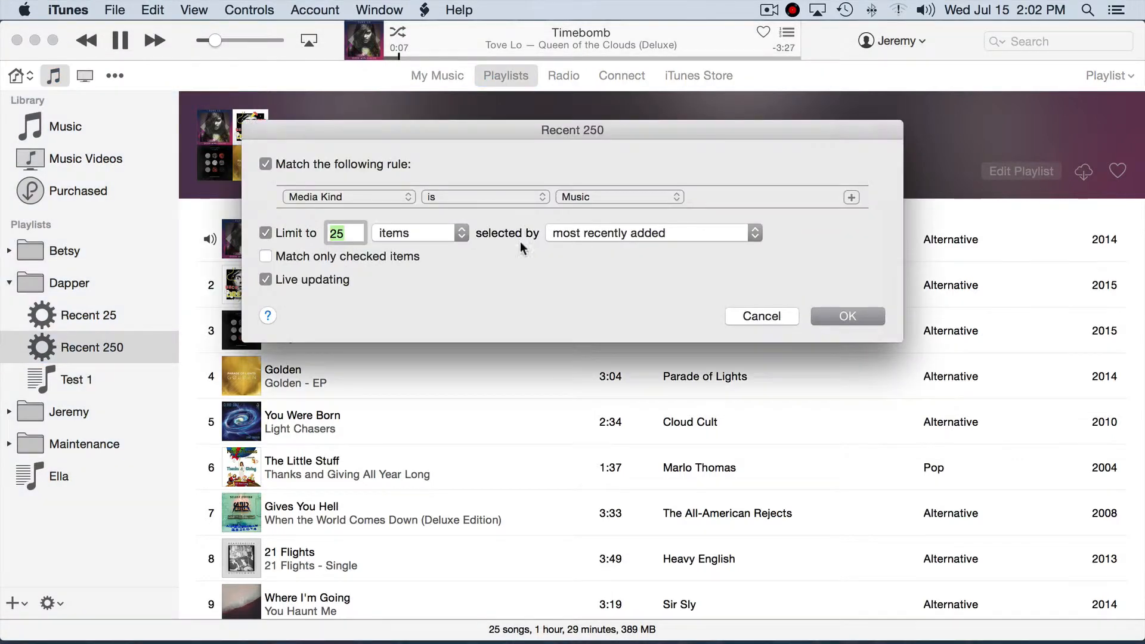
key("Right")
type("0")
left_click(850, 318)
key("space")
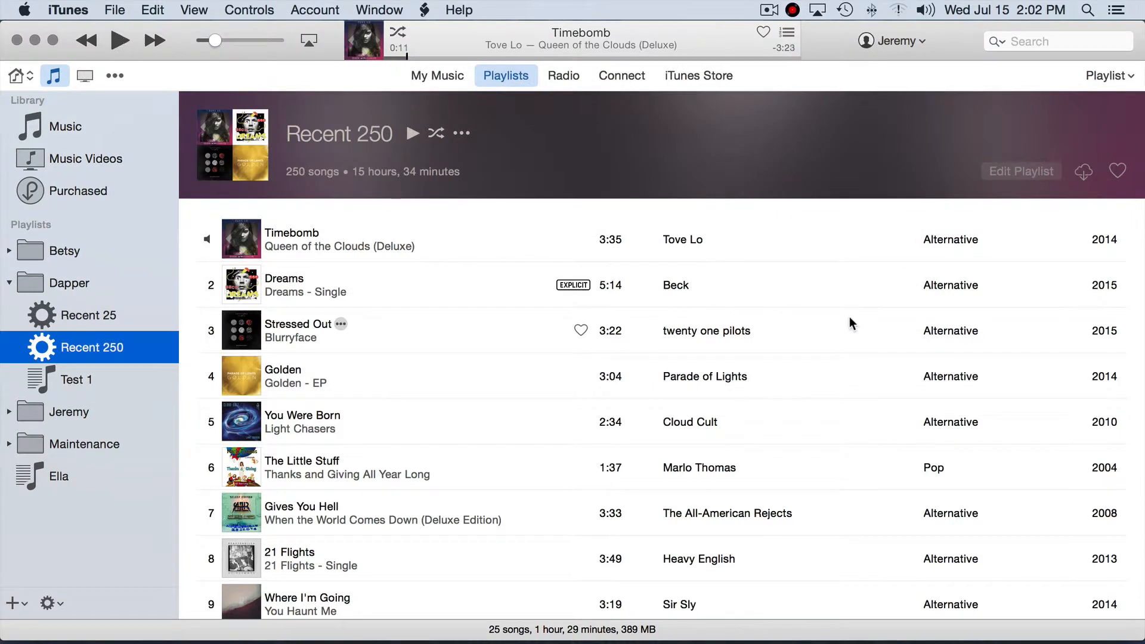
Look through the three playlists in the Dapper folder, and switch to Dapper to check its playlists to sync and card space estimates.
left_click(112, 316)
left_click(108, 354)
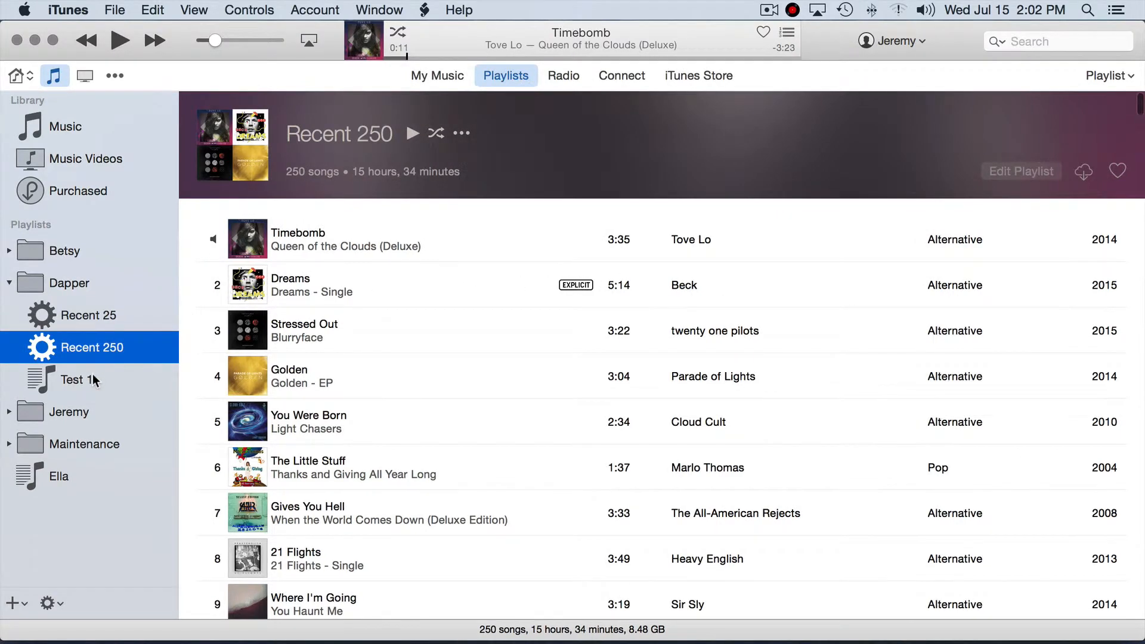
left_click(93, 378)
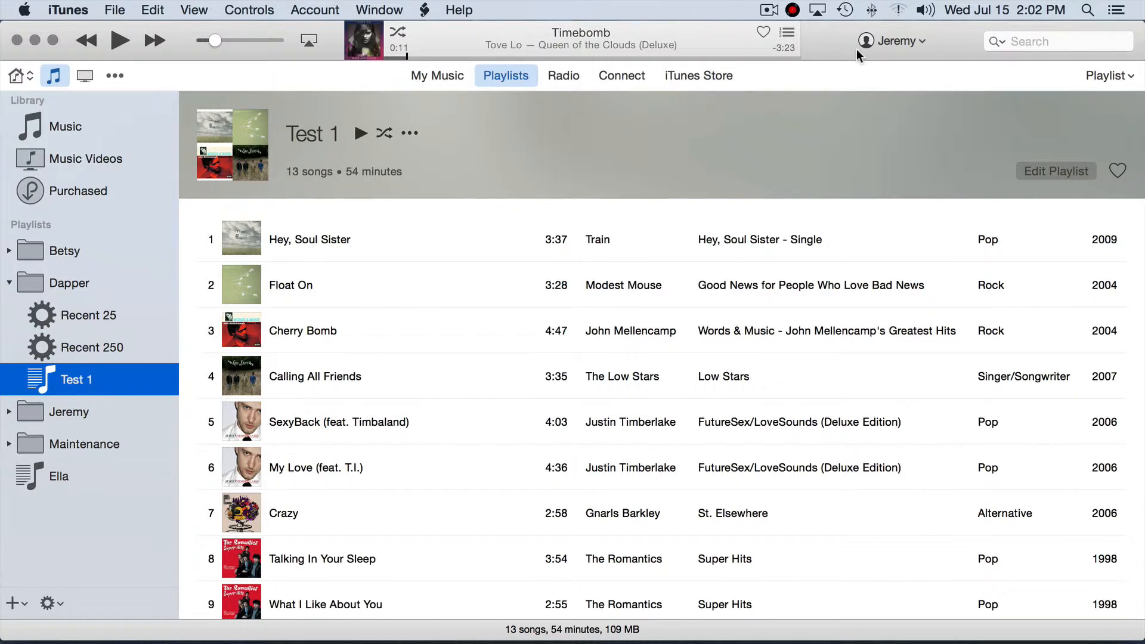
left_click(796, 8)
left_click(802, 32)
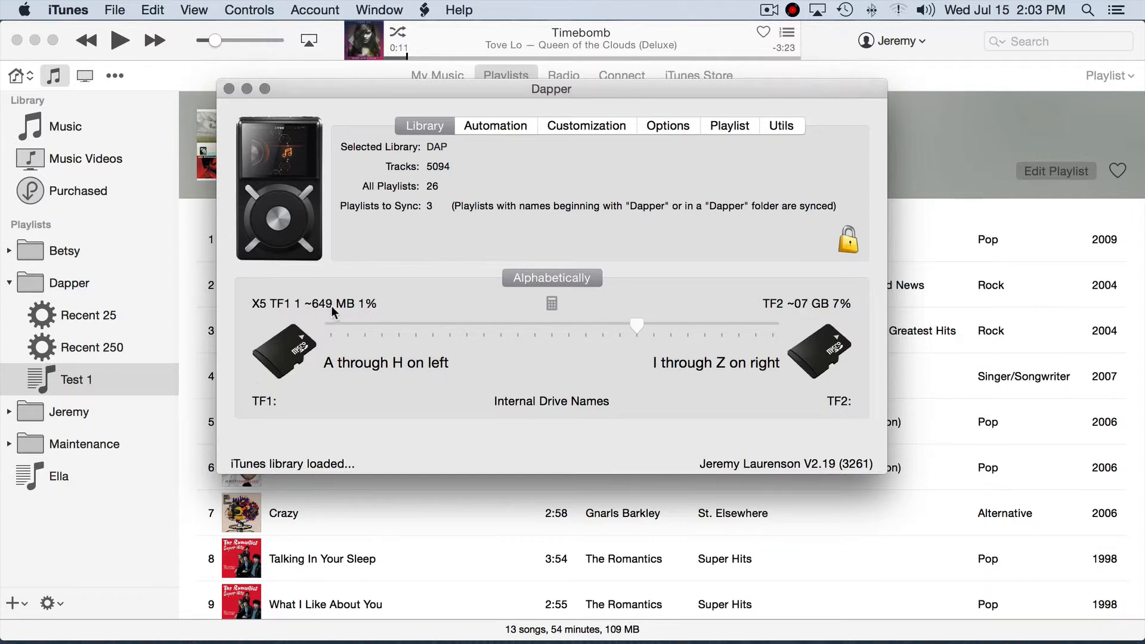
Return to iTunes and delete the Recent 250 playlist.
right_click(94, 374)
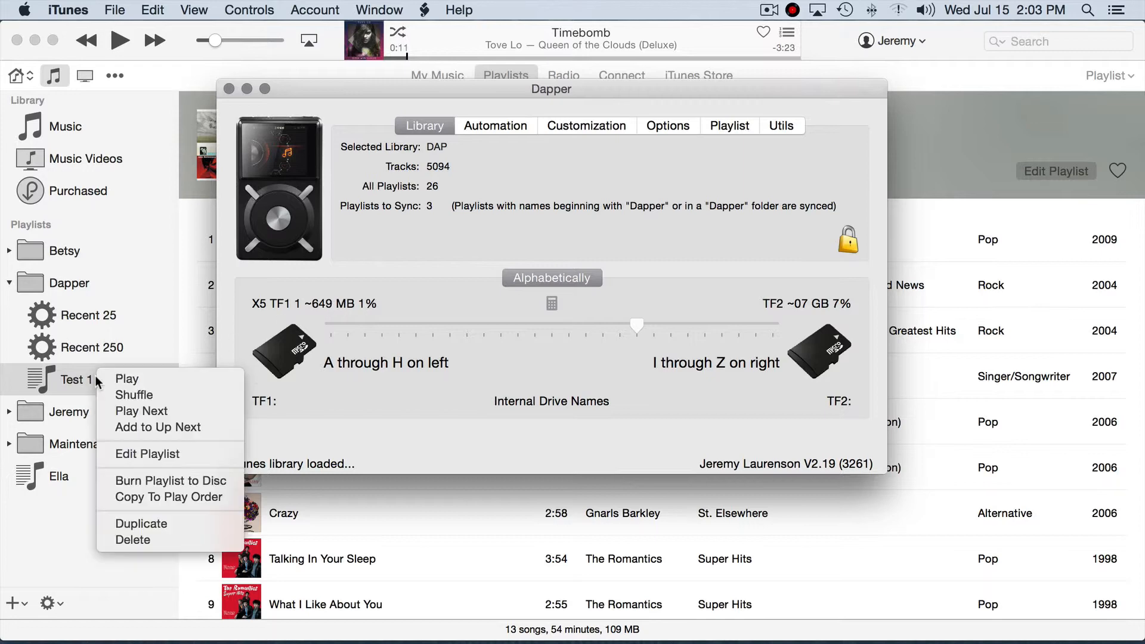
left_click(77, 379)
left_click(83, 346)
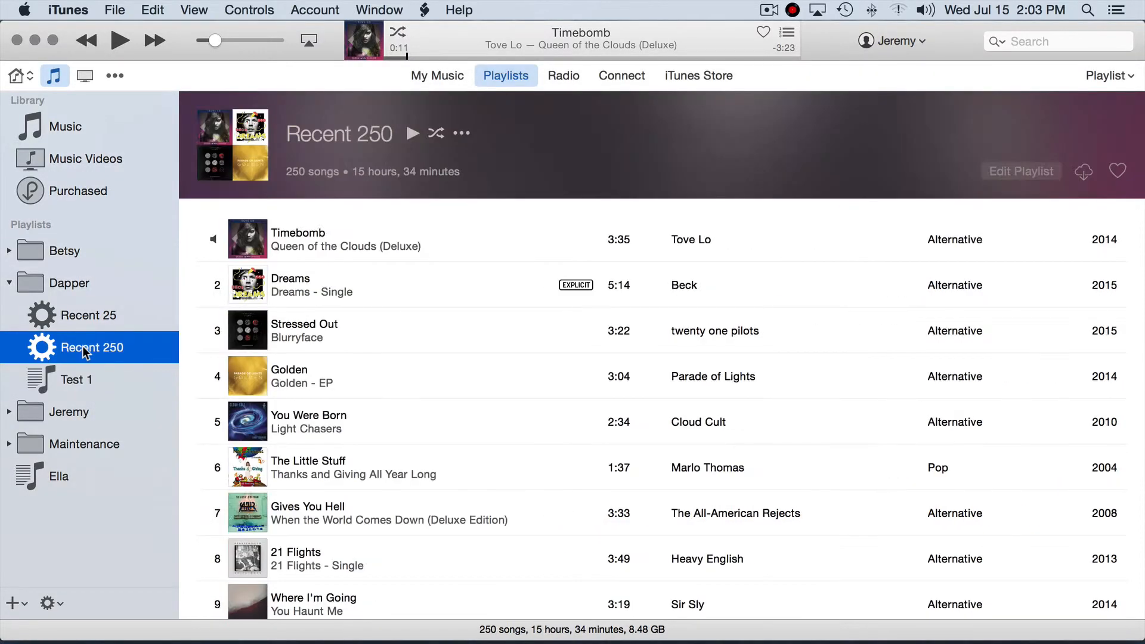
right_click(83, 346)
left_click(122, 511)
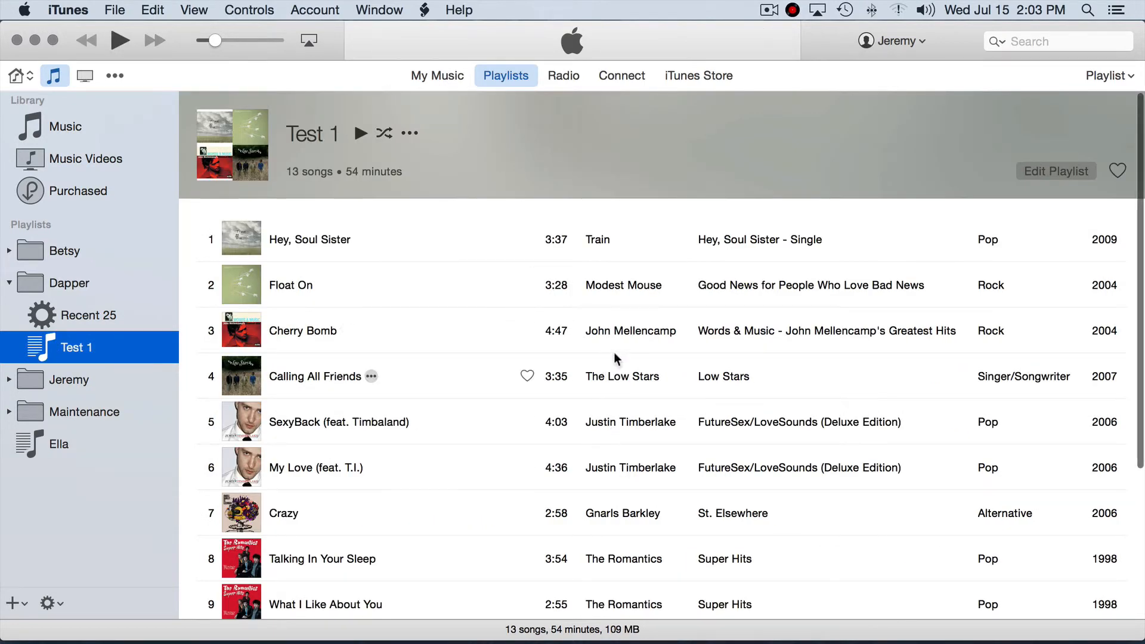
Recheck the playlists to sync in Dapper without Recent 250, and view the combined songs of the Dapper folder in iTunes.
left_click(793, 9)
left_click(794, 33)
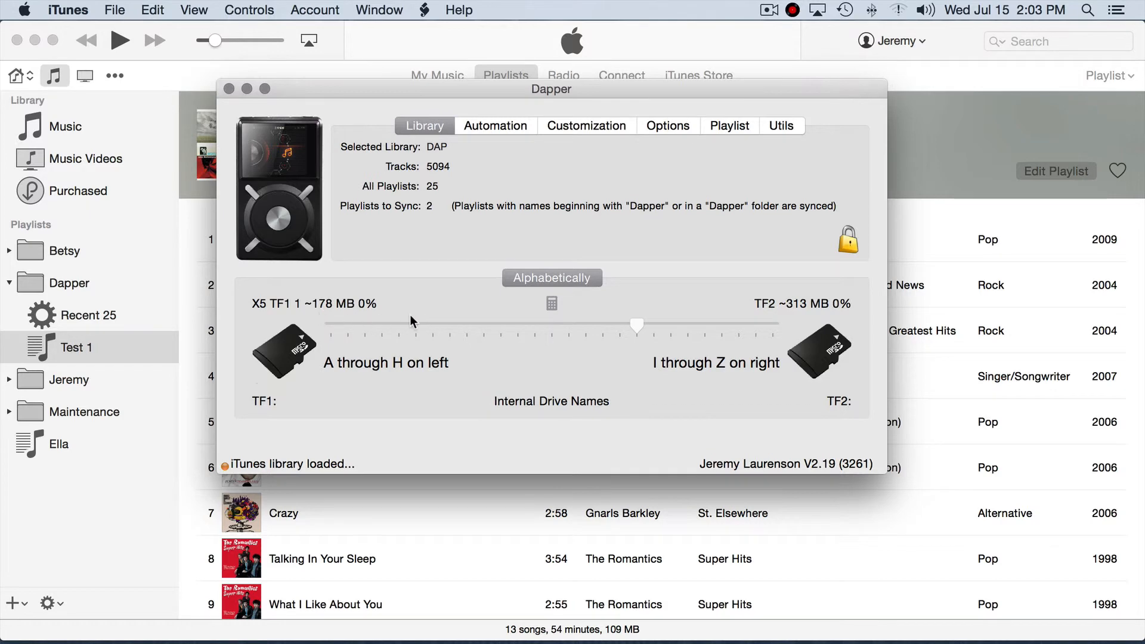
left_click(229, 90)
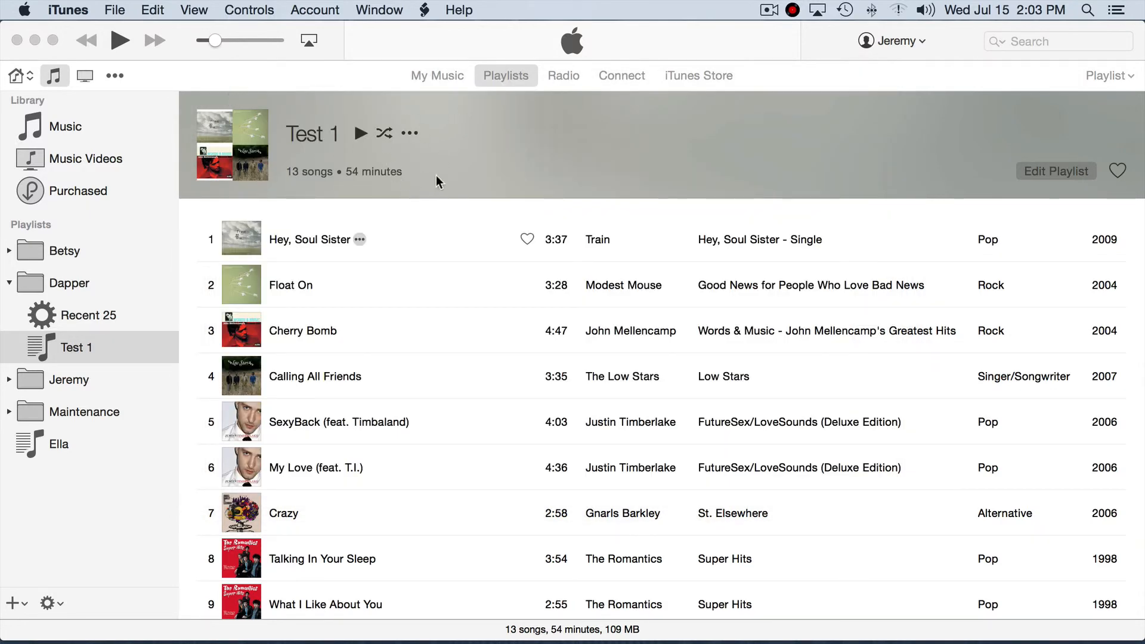
left_click(71, 284)
left_click(71, 284)
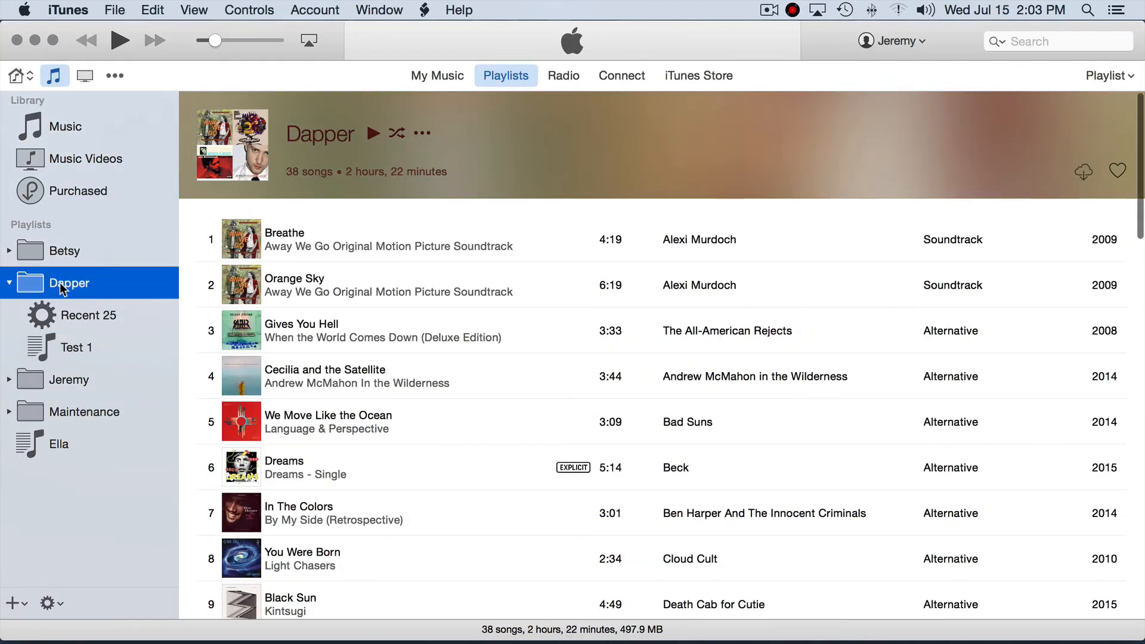